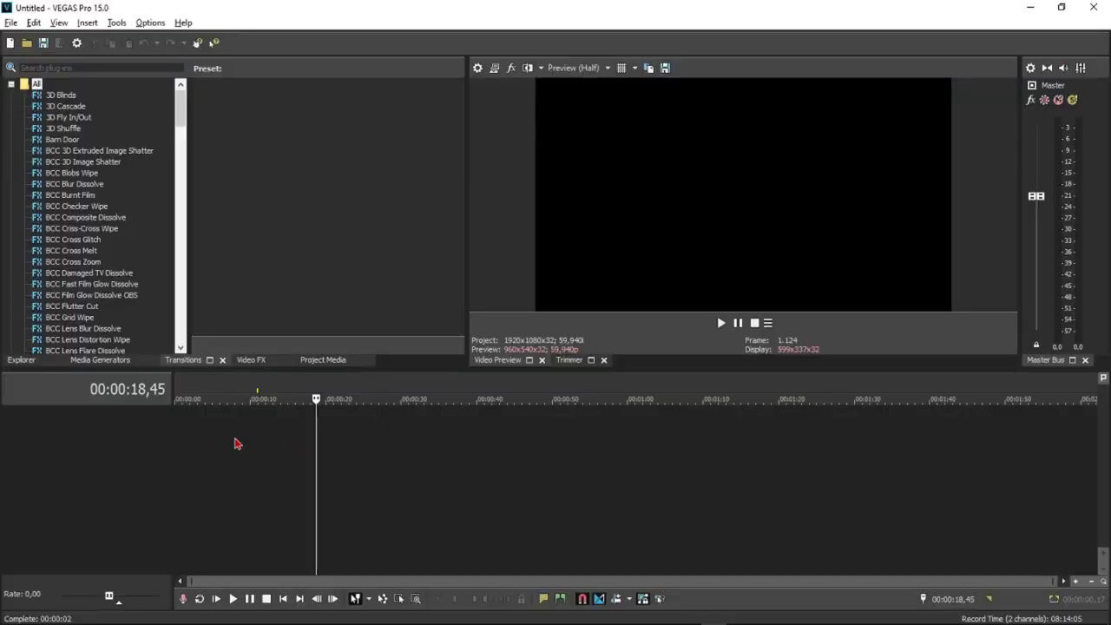
{"action": "left_click", "coordinate": [182, 423]}
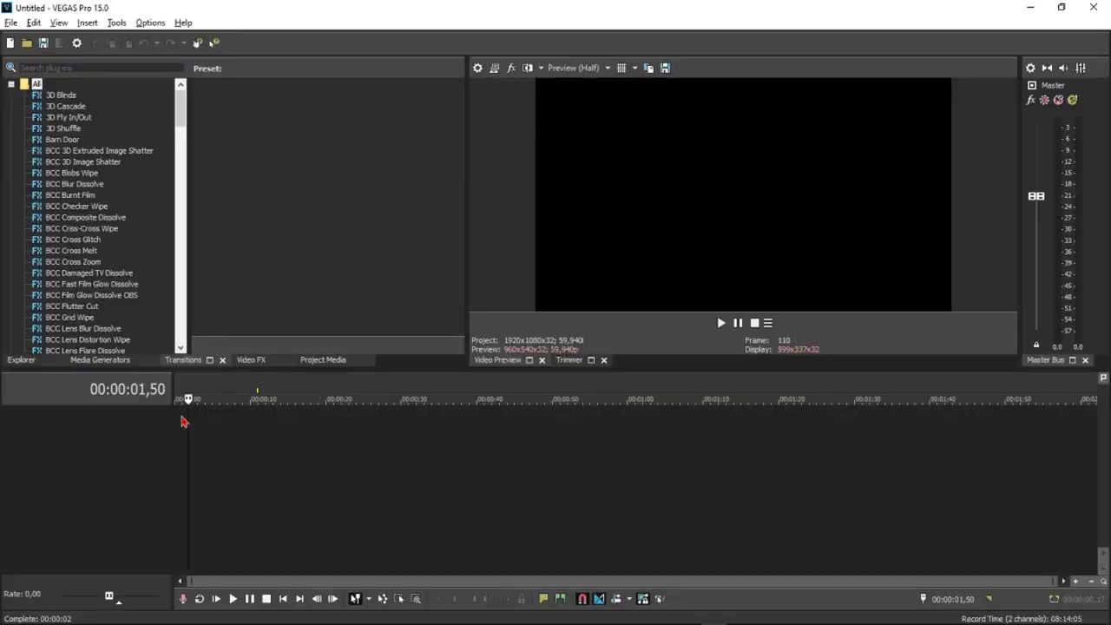
{"action": "left_click", "coordinate": [176, 385]}
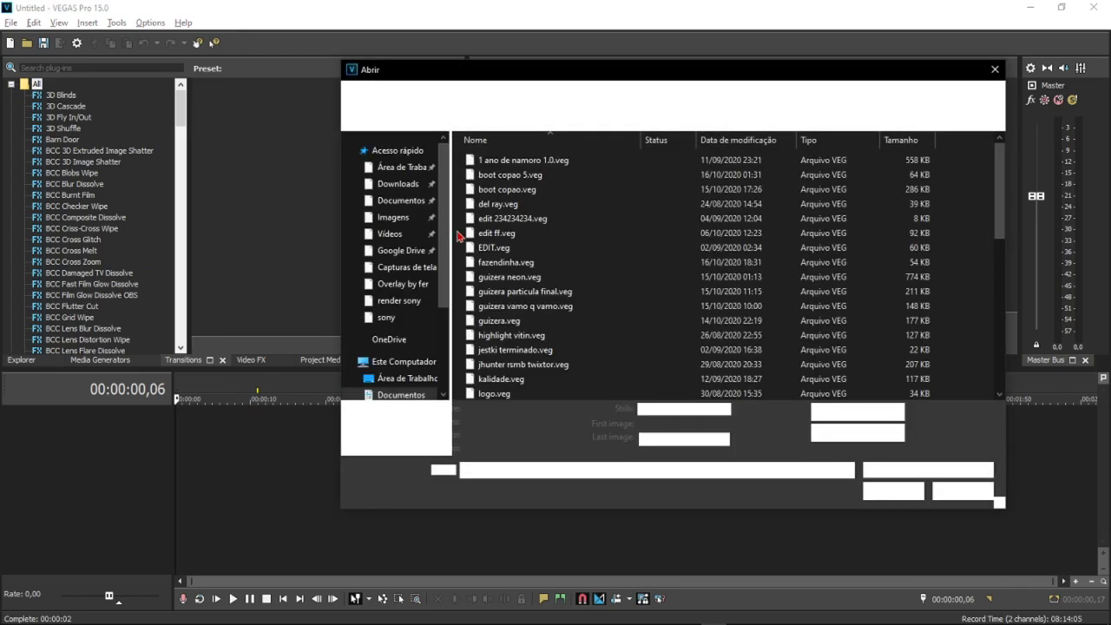
{"action": "left_click", "coordinate": [386, 232]}
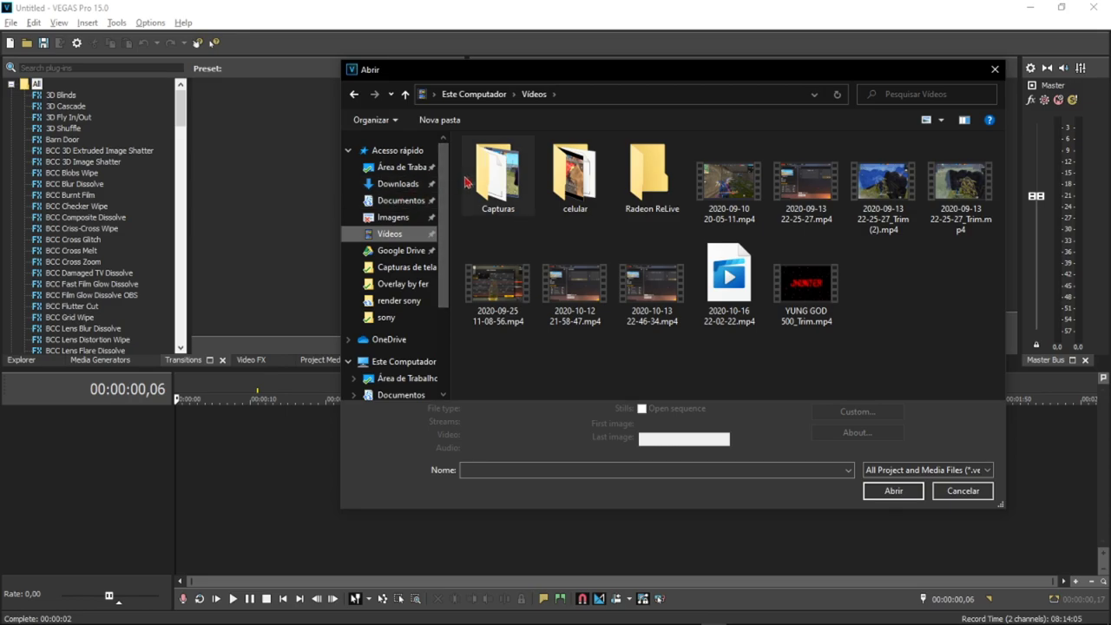
{"action": "left_click", "coordinate": [398, 183]}
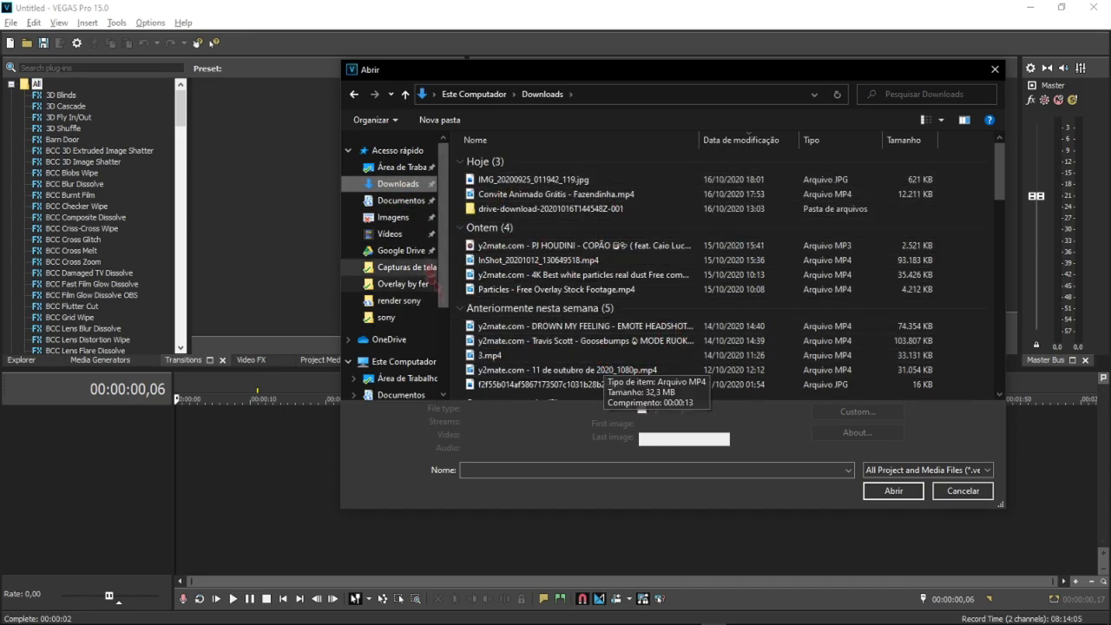
{"action": "left_click", "coordinate": [402, 284]}
{"action": "left_click", "coordinate": [406, 266]}
{"action": "left_click", "coordinate": [397, 183]}
{"action": "double_click", "coordinate": [538, 208]}
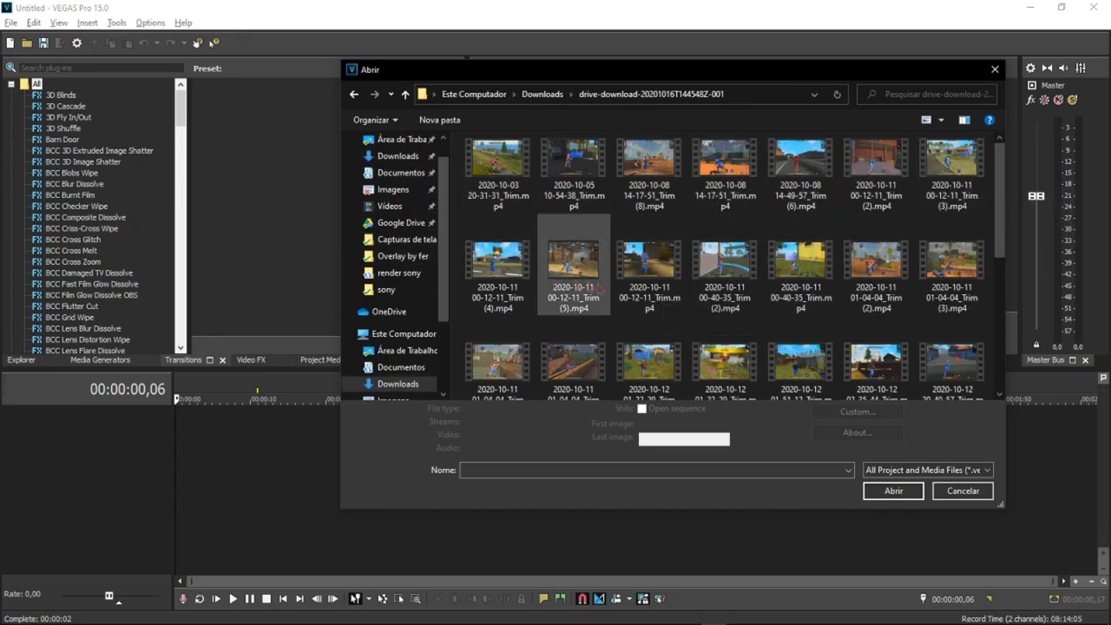
{"action": "scroll", "coordinate": [601, 260], "scroll_direction": "down", "scroll_amount": 5}
{"action": "scroll", "coordinate": [601, 261], "scroll_direction": "up", "scroll_amount": 1}
{"action": "double_click", "coordinate": [741, 293]}
- Play through the imported clip and shift it back so it begins exactly at 00:00:00
{"action": "key", "text": "space"}
{"action": "key", "text": "w"}
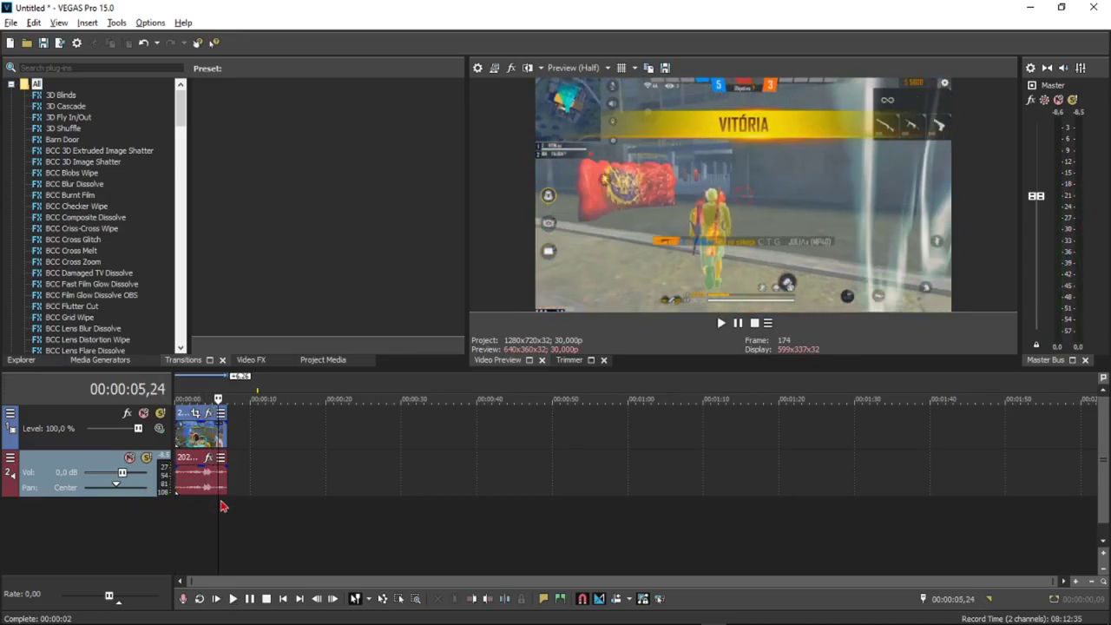
{"action": "left_click", "coordinate": [200, 387]}
{"action": "left_click_drag", "start_coordinate": [198, 387], "coordinate": [195, 387]}
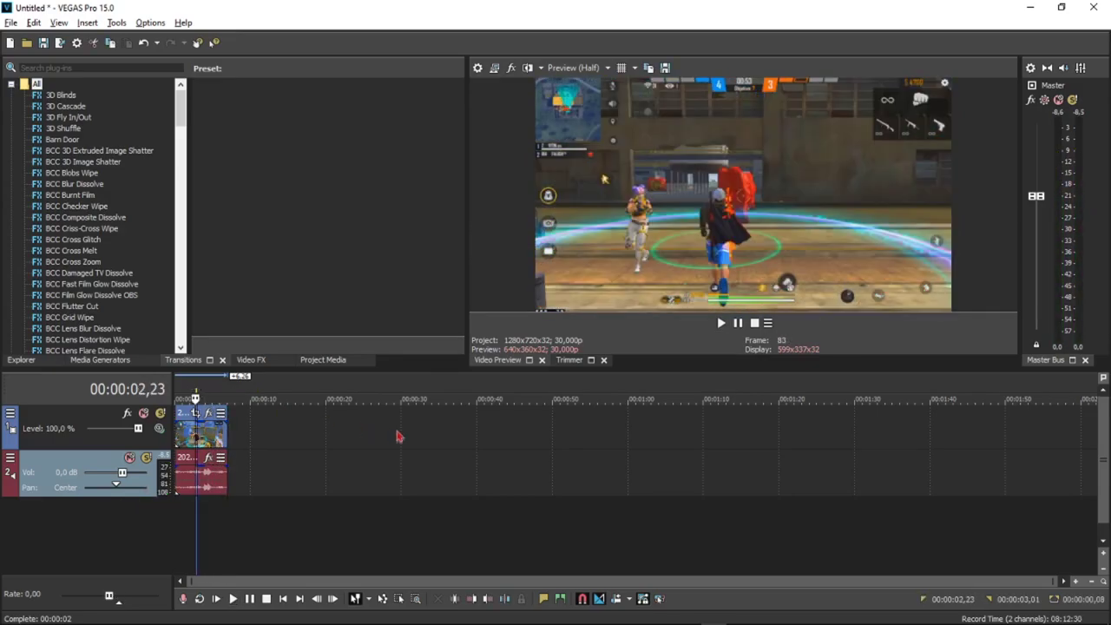
{"action": "scroll", "coordinate": [347, 448], "scroll_direction": "up", "scroll_amount": 3}
{"action": "scroll", "coordinate": [343, 451], "scroll_direction": "up", "scroll_amount": 2}
{"action": "left_click", "coordinate": [327, 440]}
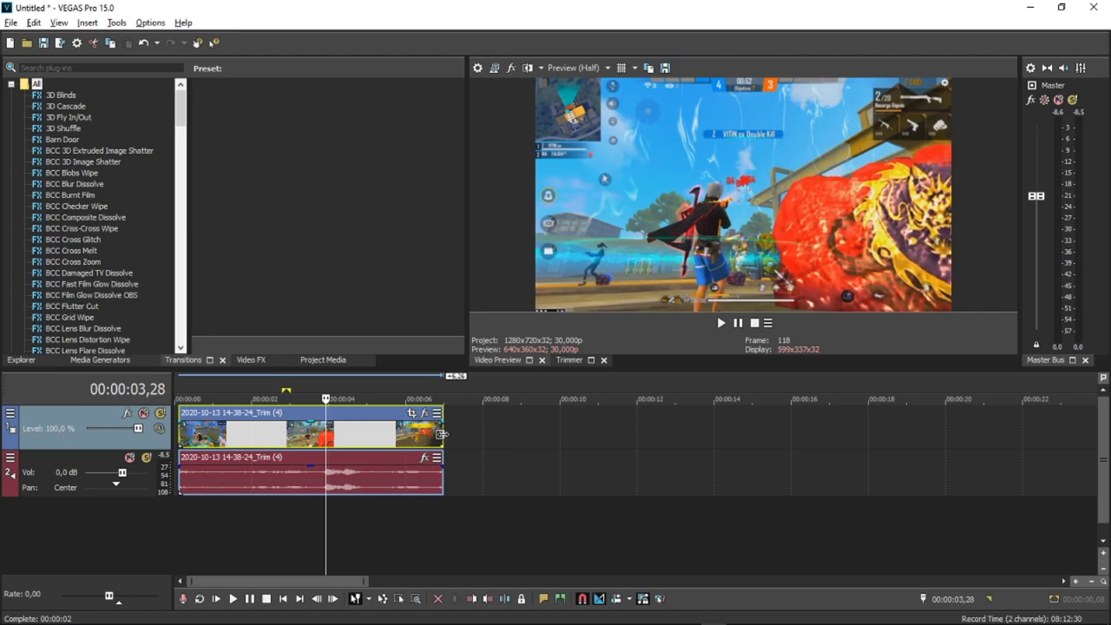
{"action": "left_click", "coordinate": [185, 389]}
{"action": "left_click", "coordinate": [179, 391]}
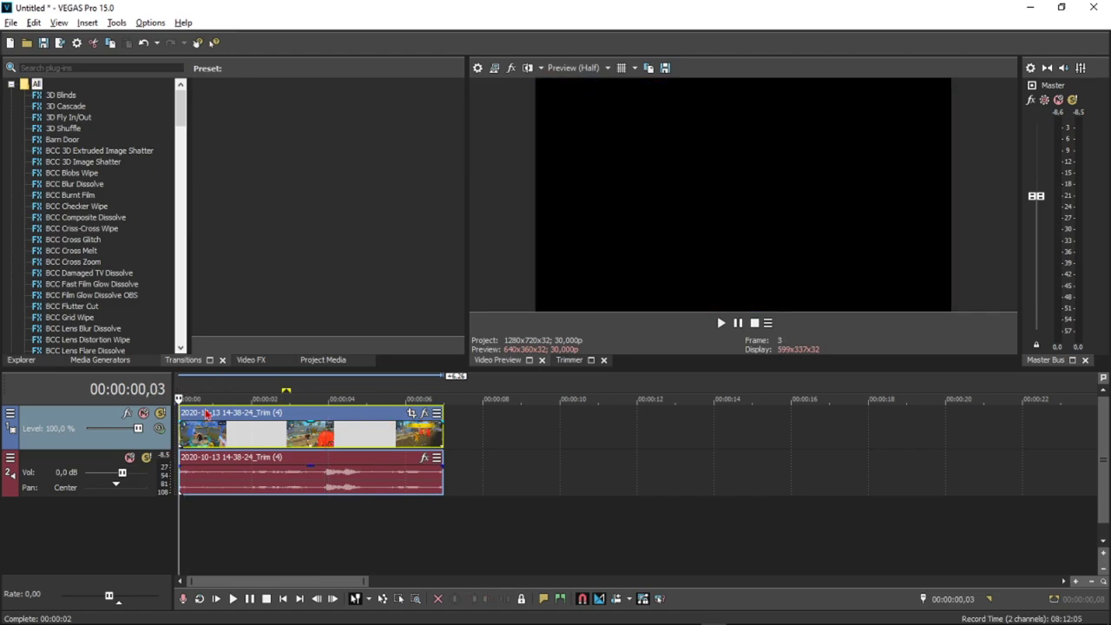
{"action": "left_click_drag", "start_coordinate": [196, 414], "coordinate": [190, 414]}
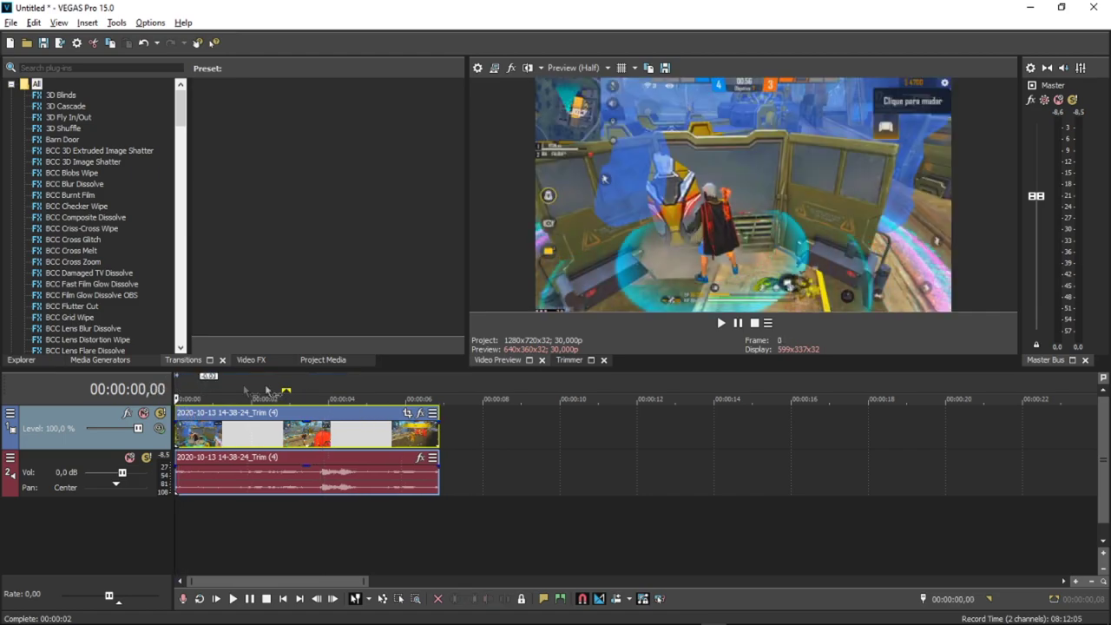
- Add a timeline marker at about 00:00:04 and review the footage before and after it
{"action": "left_click", "coordinate": [331, 392]}
{"action": "key", "text": "m"}
{"action": "left_click", "coordinate": [313, 382]}
{"action": "left_click", "coordinate": [349, 382]}
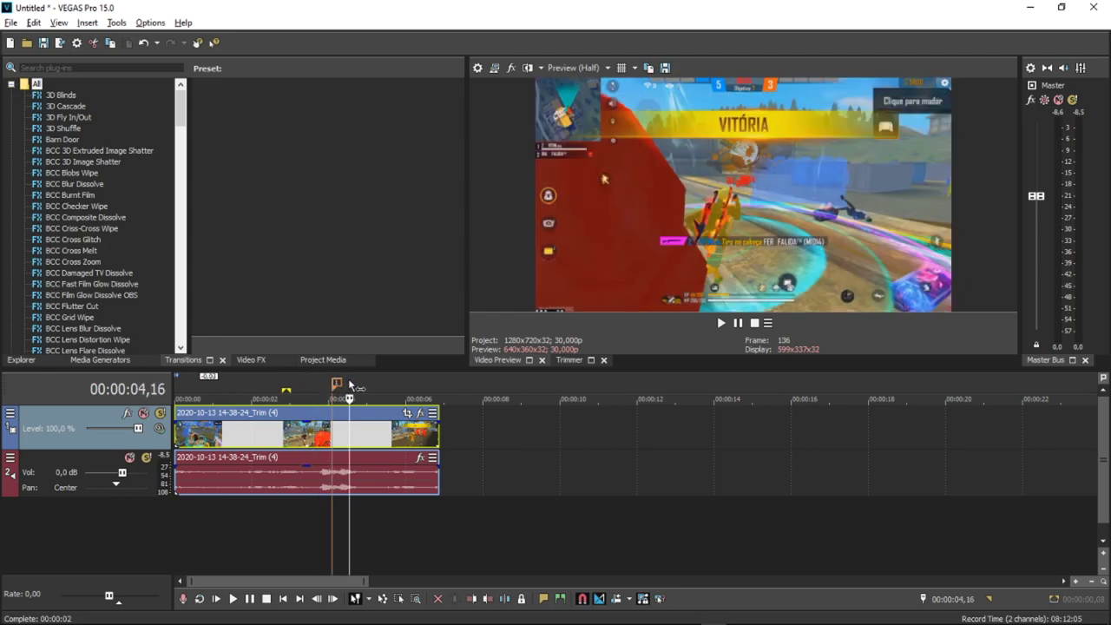
{"action": "mouse_move", "coordinate": [360, 381]}
{"action": "left_mouse_down"}
{"action": "mouse_move", "coordinate": [416, 395]}
{"action": "mouse_move", "coordinate": [372, 380]}
{"action": "left_mouse_up"}
{"action": "left_click", "coordinate": [377, 394]}
{"action": "left_click", "coordinate": [258, 381]}
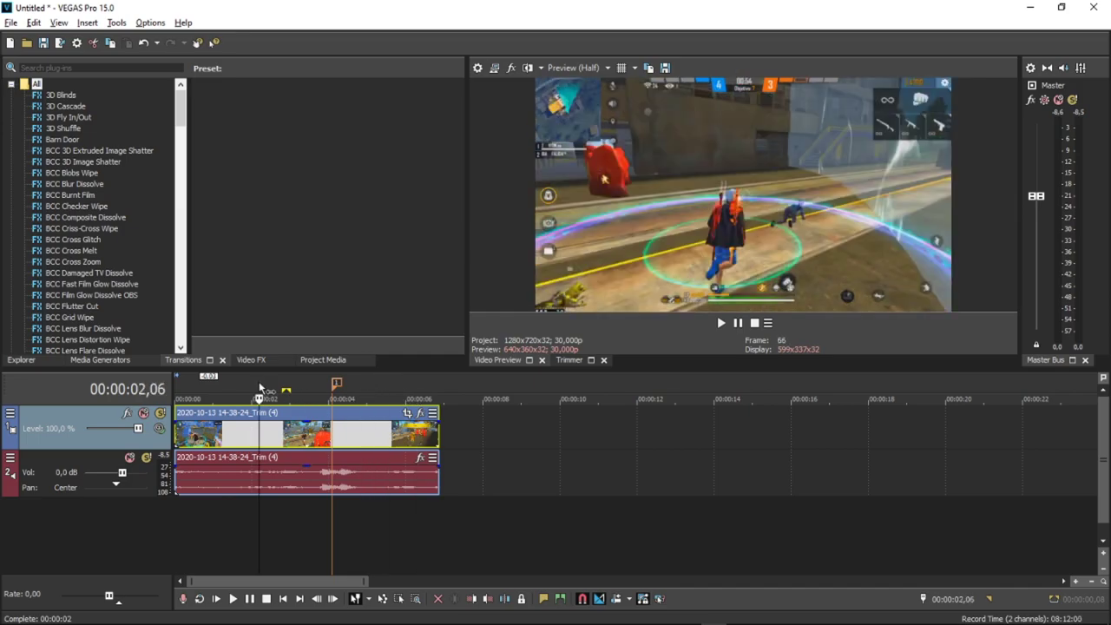
{"action": "left_click", "coordinate": [219, 389]}
{"action": "left_click", "coordinate": [258, 389]}
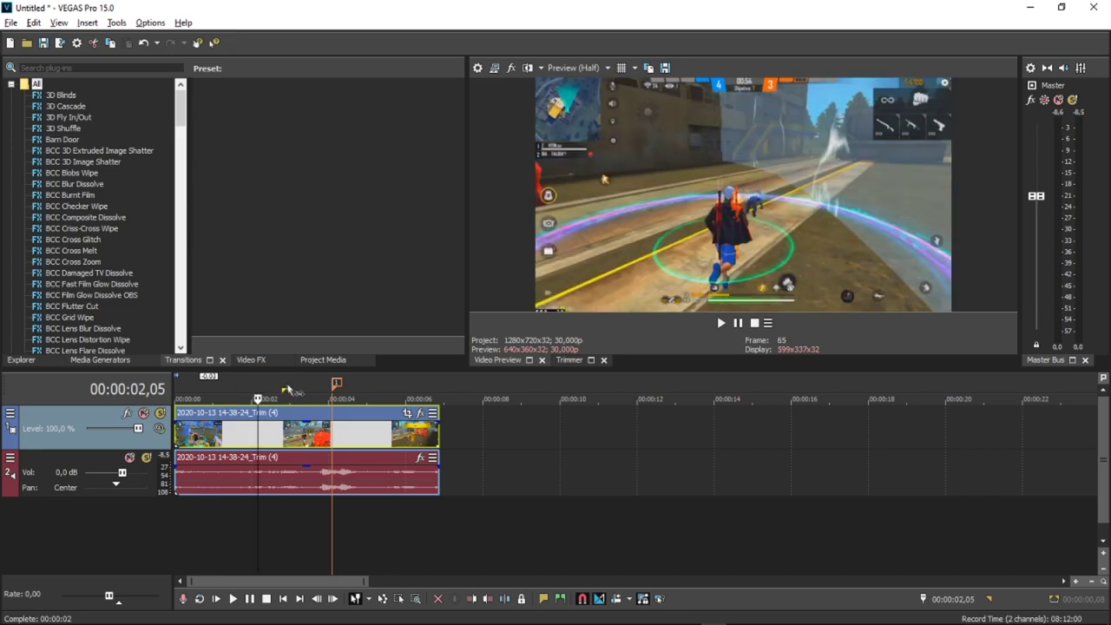
{"action": "left_click", "coordinate": [285, 385]}
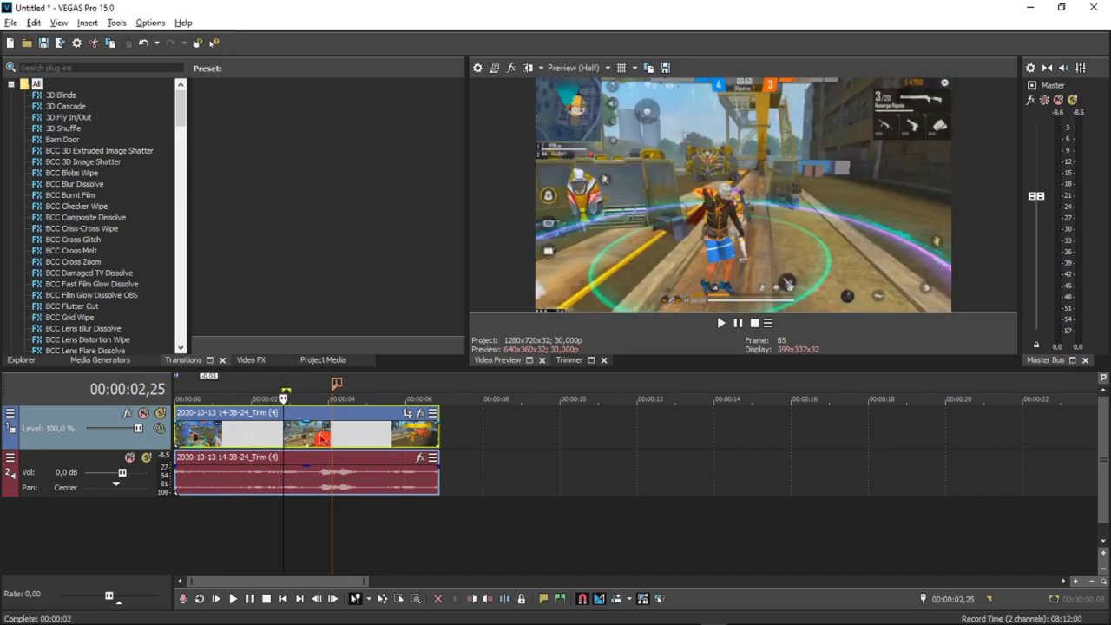
- Browse the Video FX plug-ins through the uni. effects group and inspect uni.Blur
{"action": "left_click", "coordinate": [254, 362]}
{"action": "left_click_drag", "start_coordinate": [155, 108], "coordinate": [156, 289]}
{"action": "left_click", "coordinate": [74, 273]}
{"action": "left_click", "coordinate": [71, 241]}
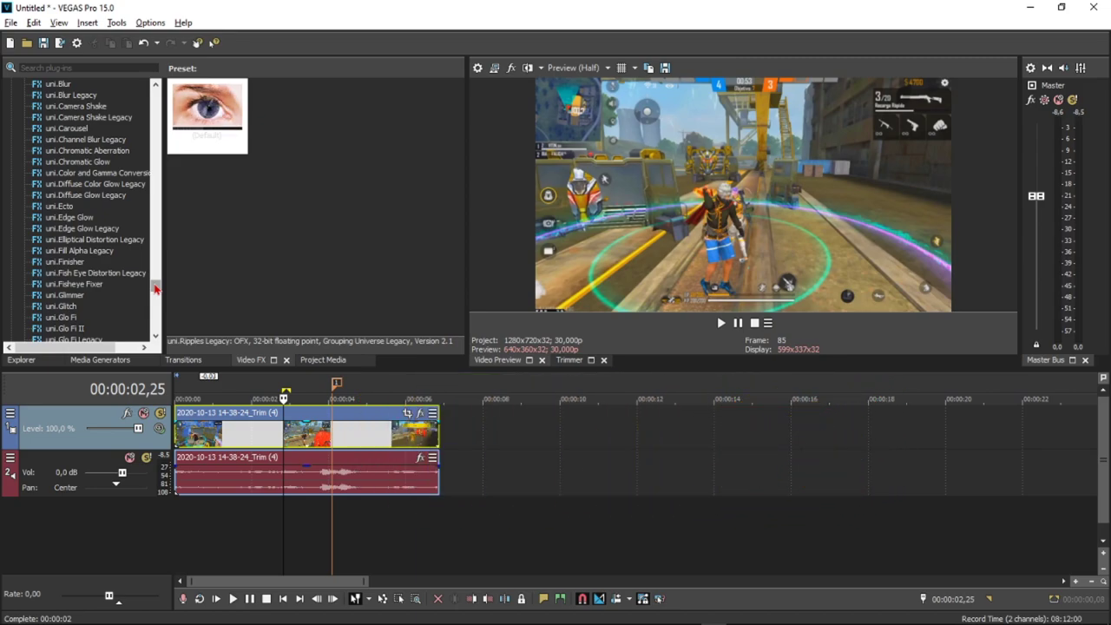
{"action": "left_click", "coordinate": [95, 240]}
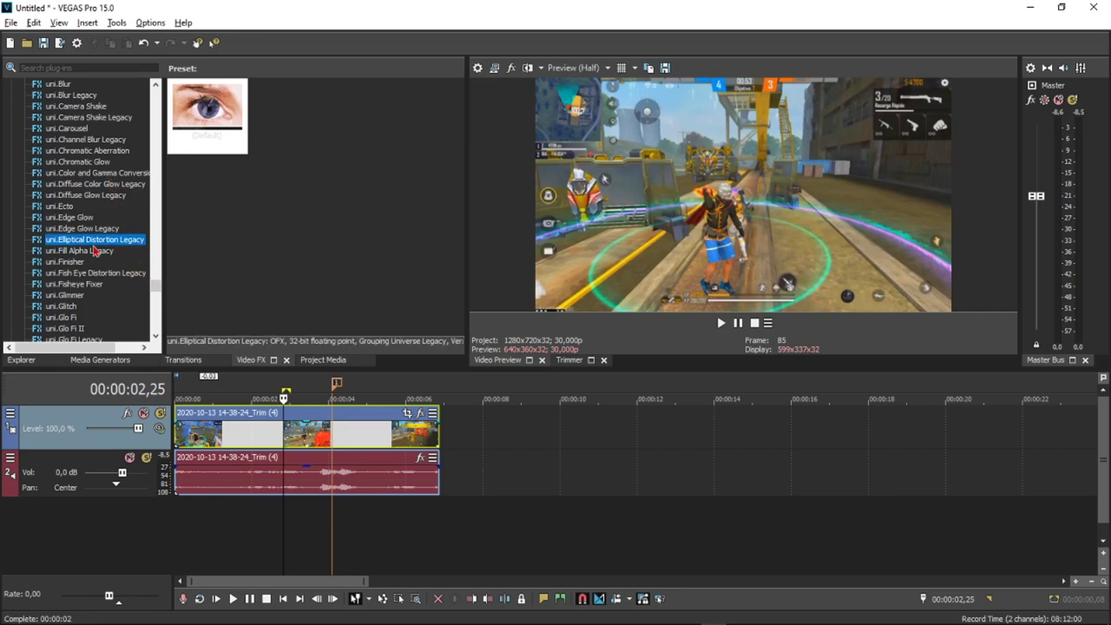
{"action": "scroll", "coordinate": [87, 256], "scroll_direction": "up", "scroll_amount": 6}
{"action": "left_click_drag", "start_coordinate": [60, 284], "coordinate": [266, 382]}
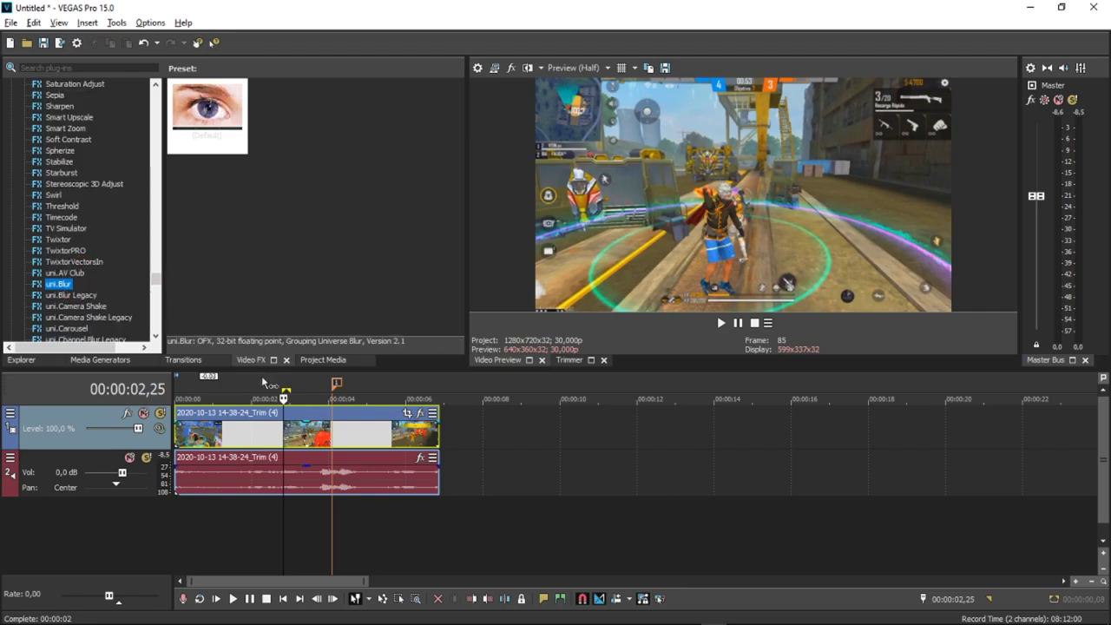
- Insert an empty video track above the clip
{"action": "right_click", "coordinate": [124, 511]}
{"action": "left_click", "coordinate": [388, 533]}
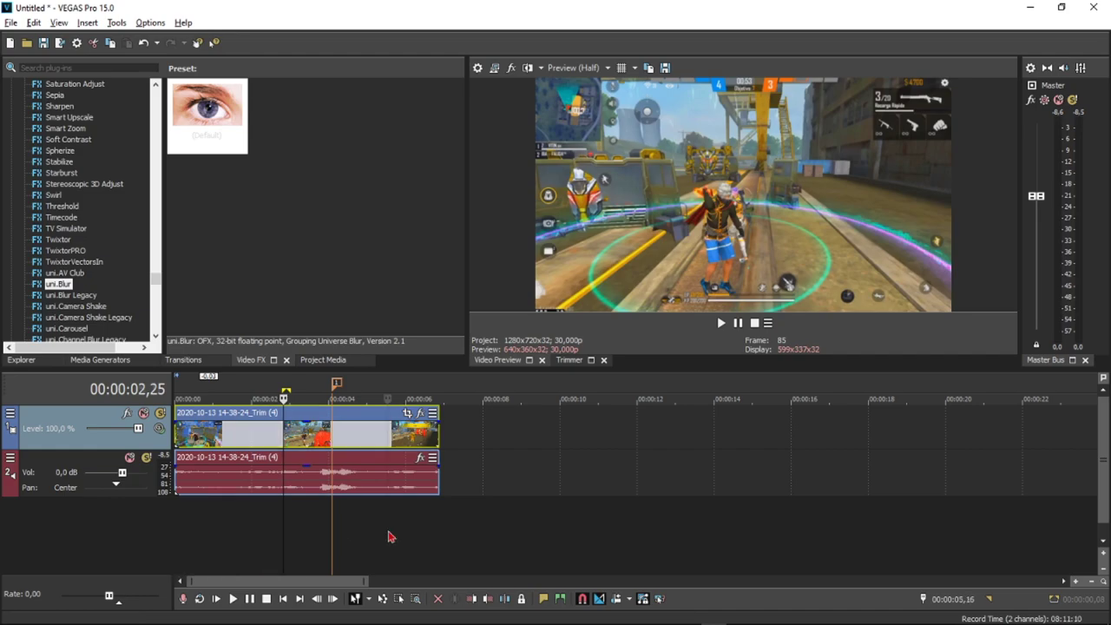
{"action": "right_click", "coordinate": [86, 537]}
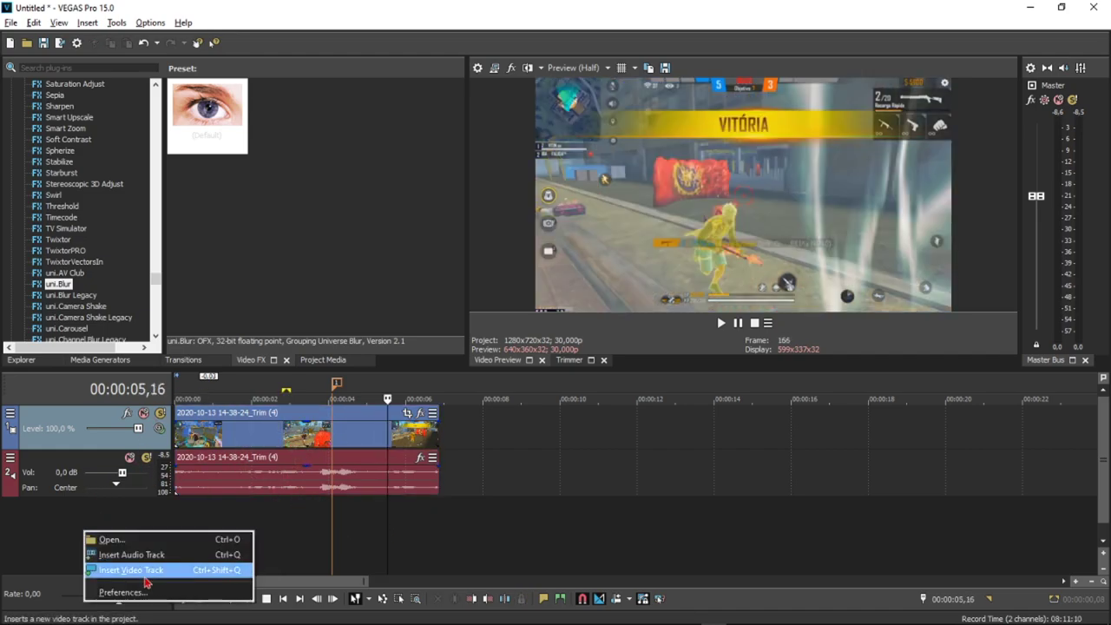
{"action": "left_click", "coordinate": [138, 572]}
- Ungroup the clip's video from its audio so they can be edited separately
{"action": "left_click", "coordinate": [189, 425]}
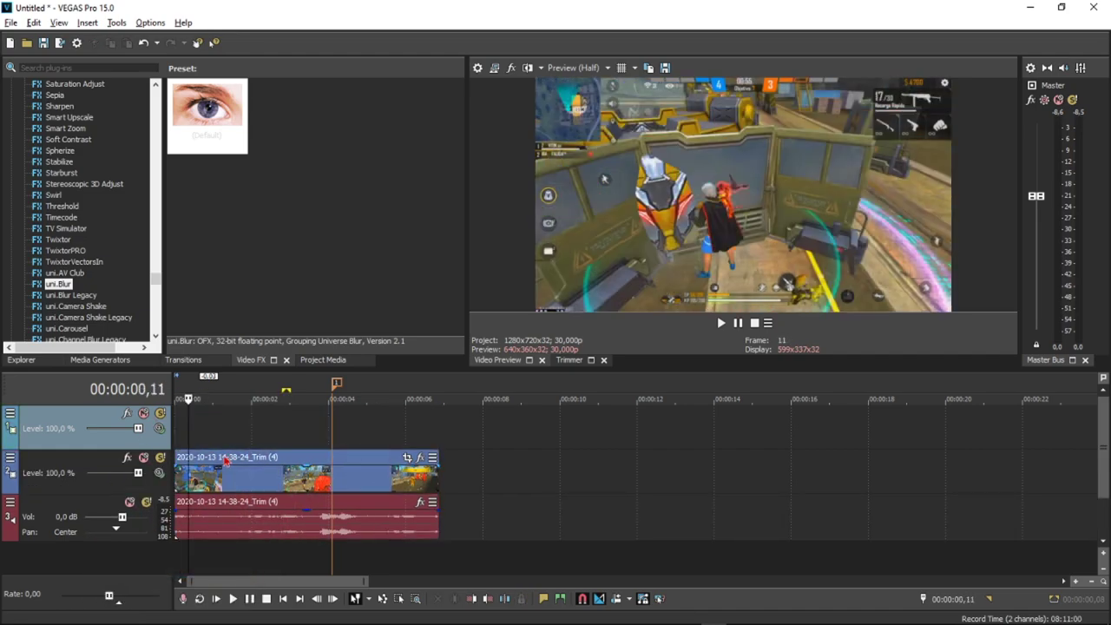
{"action": "left_click", "coordinate": [223, 460]}
{"action": "left_click", "coordinate": [257, 462]}
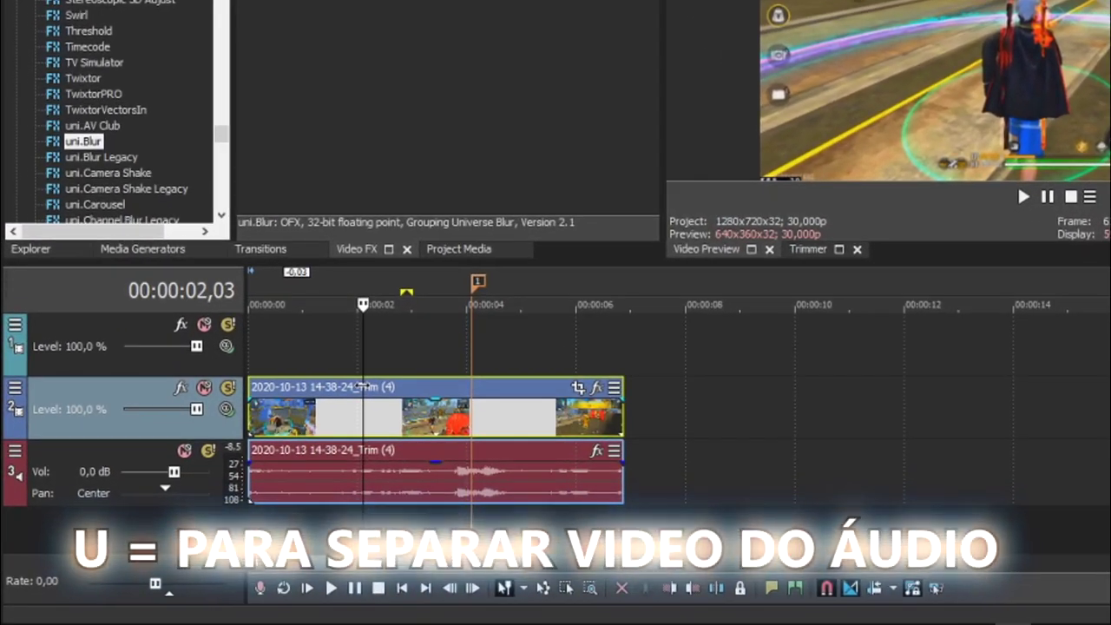
{"action": "key", "text": "u"}
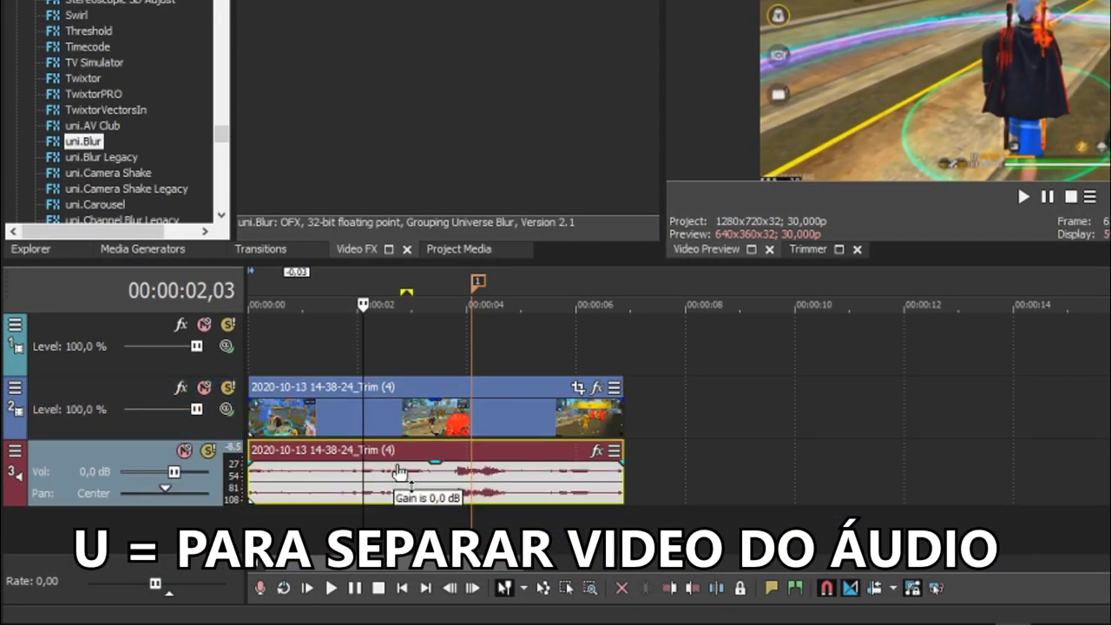
- Duplicate the video clip onto the empty top track, aligned with the original, and return the playhead to the start
{"action": "left_click_drag", "start_coordinate": [411, 427], "coordinate": [319, 393]}
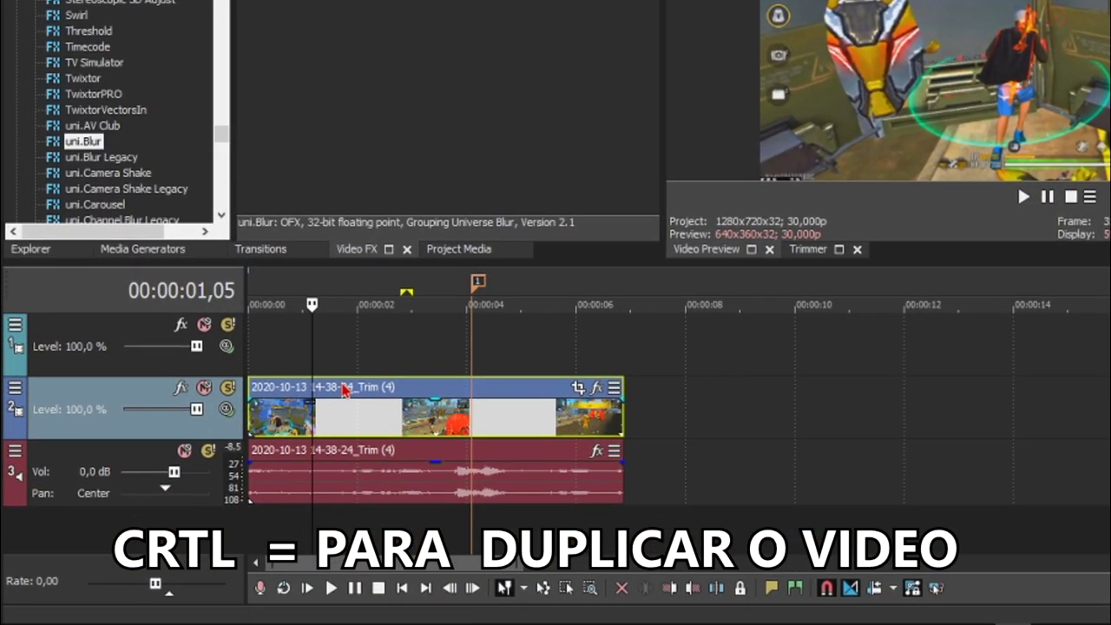
{"action": "left_click_drag", "start_coordinate": [344, 390], "coordinate": [341, 351]}
{"action": "left_click", "coordinate": [415, 347]}
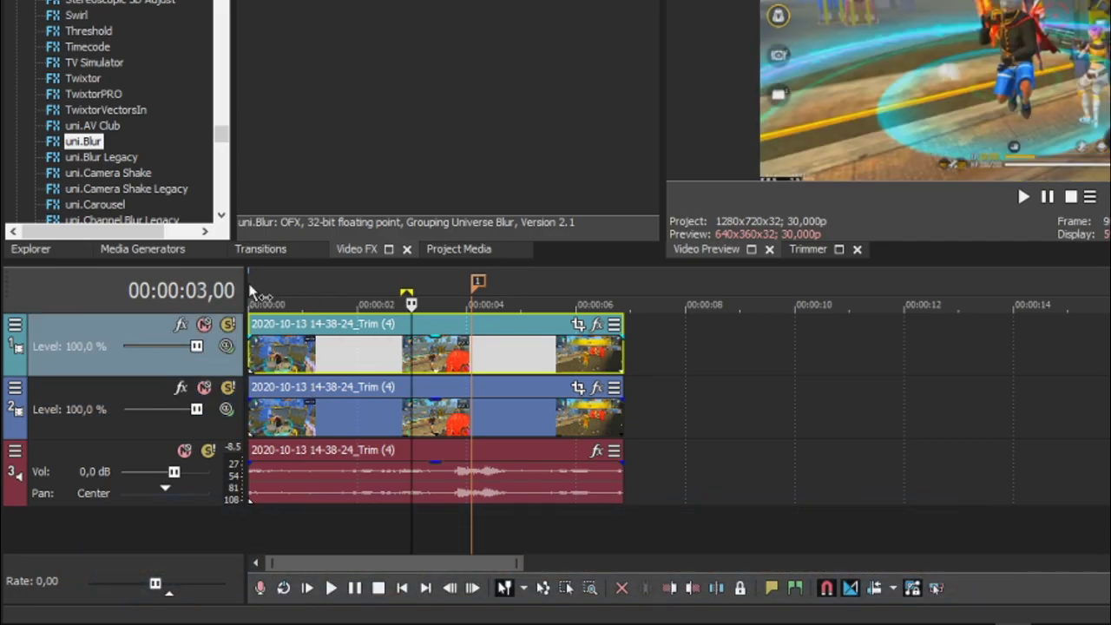
{"action": "left_click", "coordinate": [250, 295]}
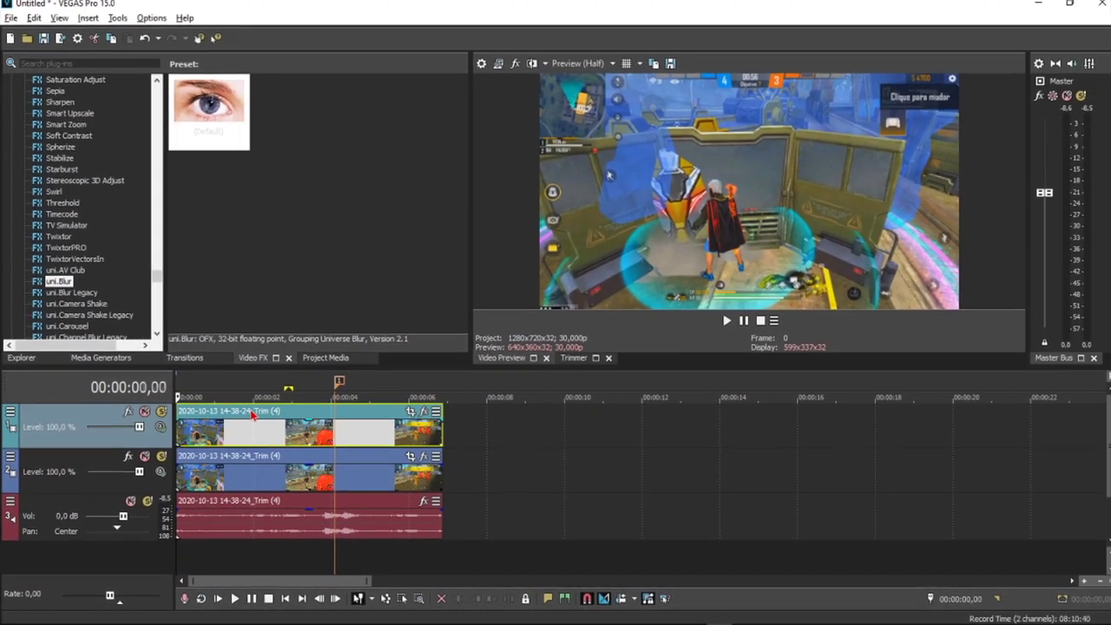
- Scrub and play the duplicated clip around 00:00:03 to examine where the slow motion should begin
{"action": "left_click", "coordinate": [251, 411]}
{"action": "left_click", "coordinate": [276, 409]}
{"action": "left_click", "coordinate": [285, 413]}
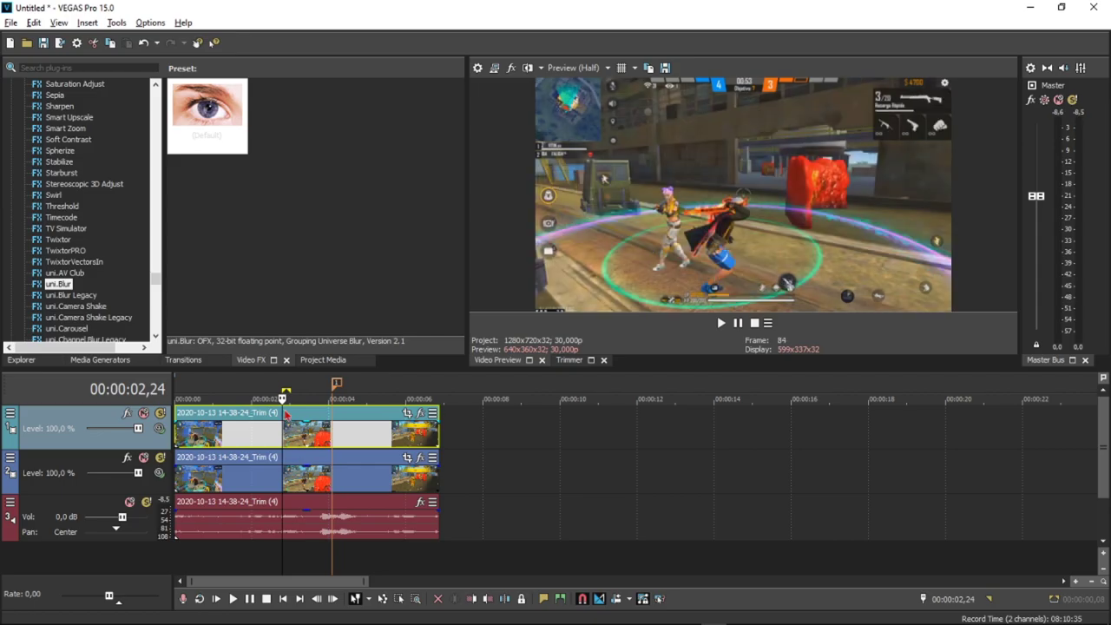
{"action": "left_click", "coordinate": [296, 414]}
{"action": "left_click", "coordinate": [264, 414]}
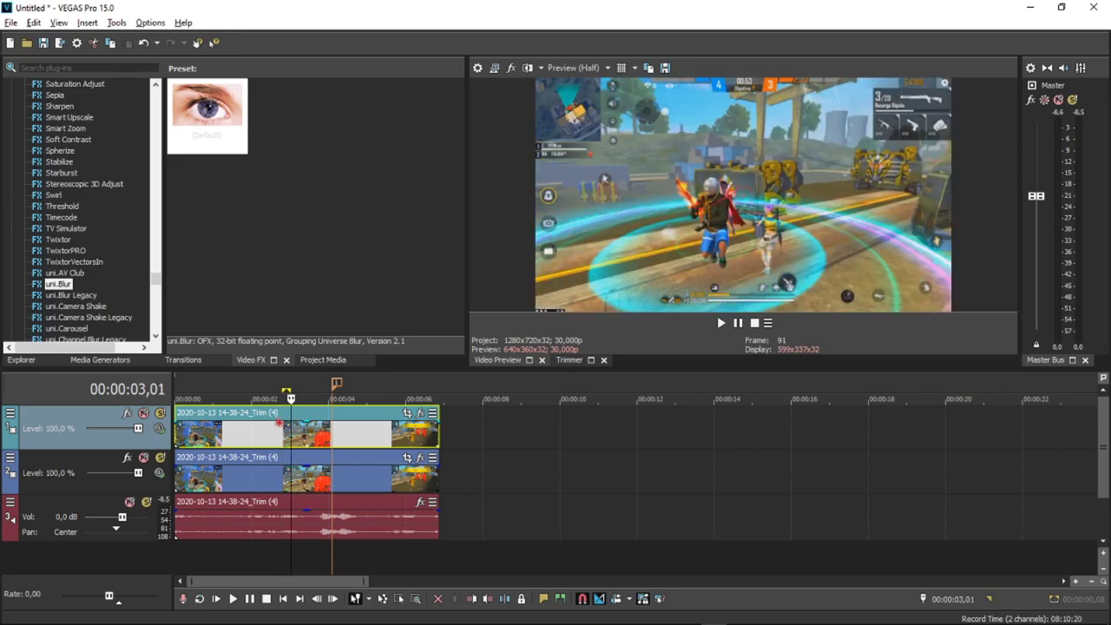
{"action": "key", "text": "space"}
{"action": "key", "text": "space"}
- Split the duplicated clip on the top track at 00:00:03,03
{"action": "left_click", "coordinate": [293, 415]}
{"action": "left_click", "coordinate": [285, 415]}
{"action": "key", "text": "Right"}
{"action": "key", "text": "Right"}
{"action": "key", "text": "Right"}
{"action": "key", "text": "Right"}
{"action": "key", "text": "Right"}
{"action": "key", "text": "Right"}
{"action": "key", "text": "Right"}
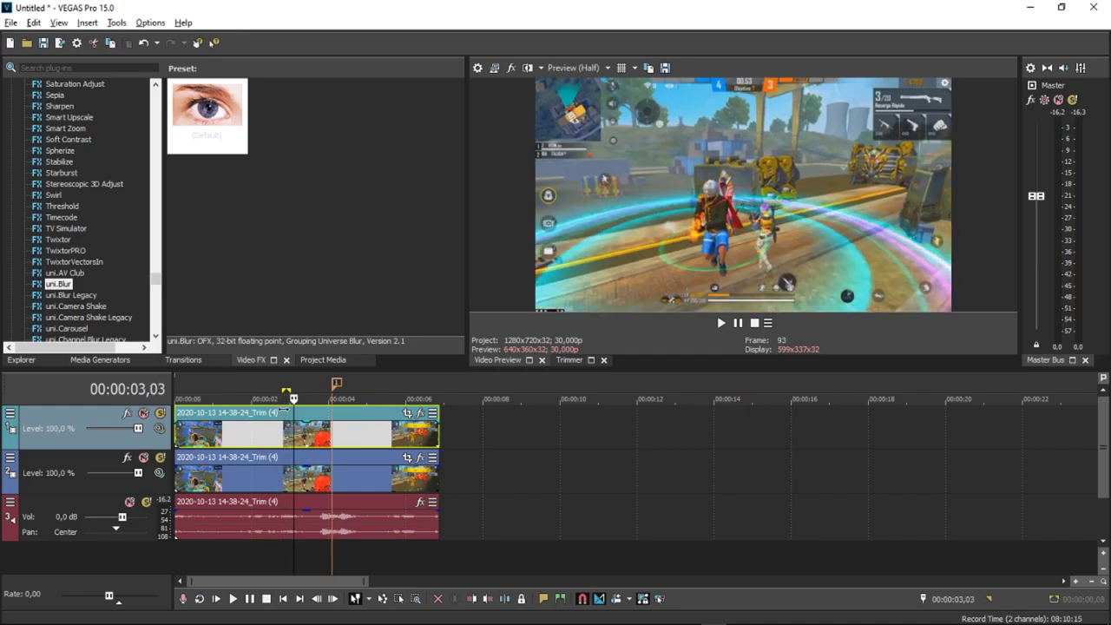
{"action": "key", "text": "s"}
- Split the top track's second part at 00:00:03,07 and move the remainder so it starts at the marker
{"action": "mouse_move", "coordinate": [332, 421]}
{"action": "left_mouse_down"}
{"action": "mouse_move", "coordinate": [426, 422]}
{"action": "mouse_move", "coordinate": [316, 423]}
{"action": "left_mouse_up"}
{"action": "left_click", "coordinate": [304, 417]}
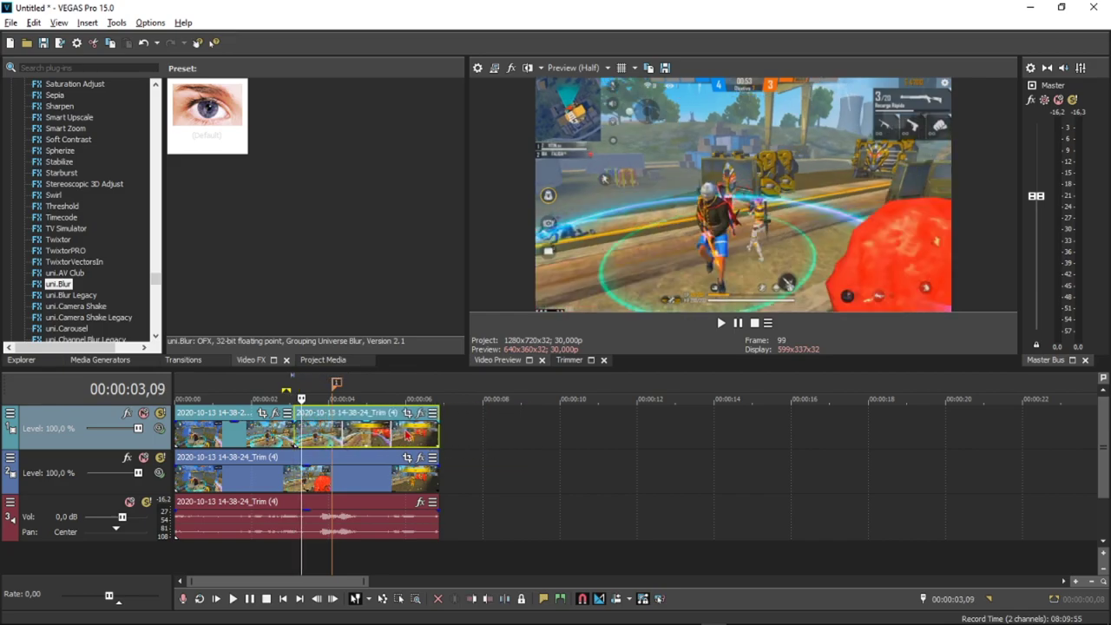
{"action": "scroll", "coordinate": [457, 434], "scroll_direction": "up", "scroll_amount": 3}
{"action": "left_click", "coordinate": [506, 417]}
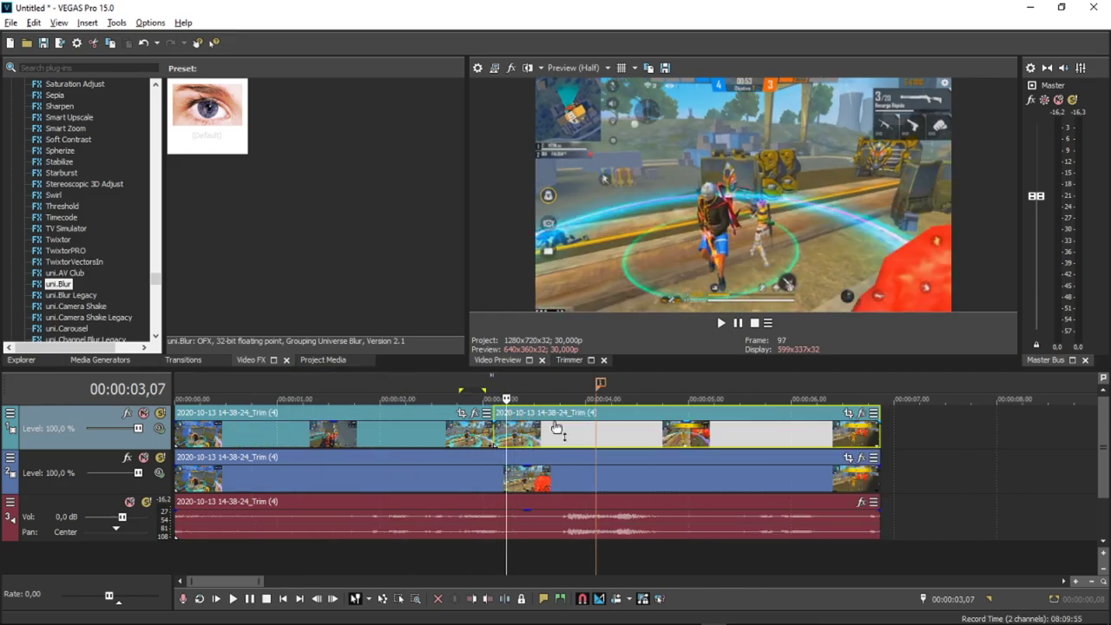
{"action": "left_click_drag", "start_coordinate": [544, 427], "coordinate": [622, 420]}
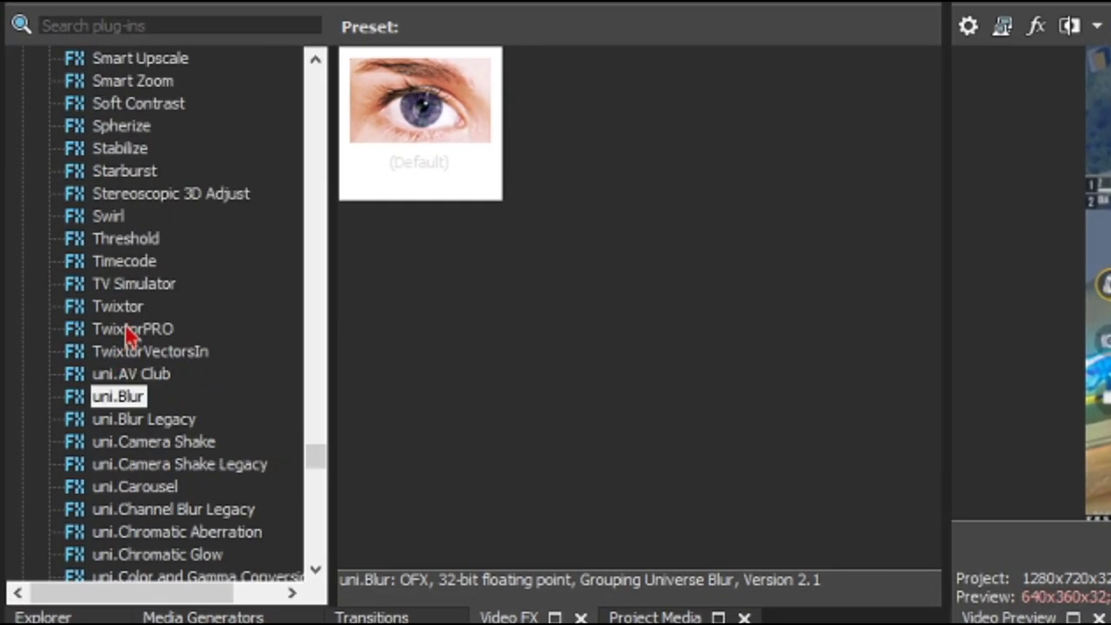
- Apply the Twixtor effect with the 5% preset to the short segment on the top track and check its speed value
{"action": "left_click", "coordinate": [117, 307]}
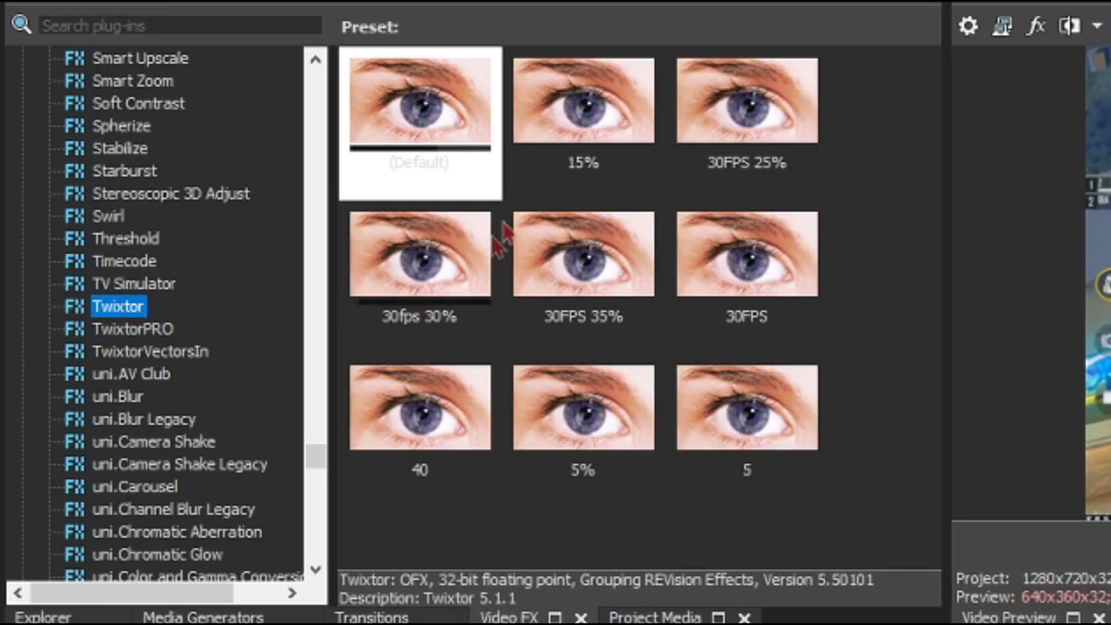
{"action": "left_click", "coordinate": [592, 410]}
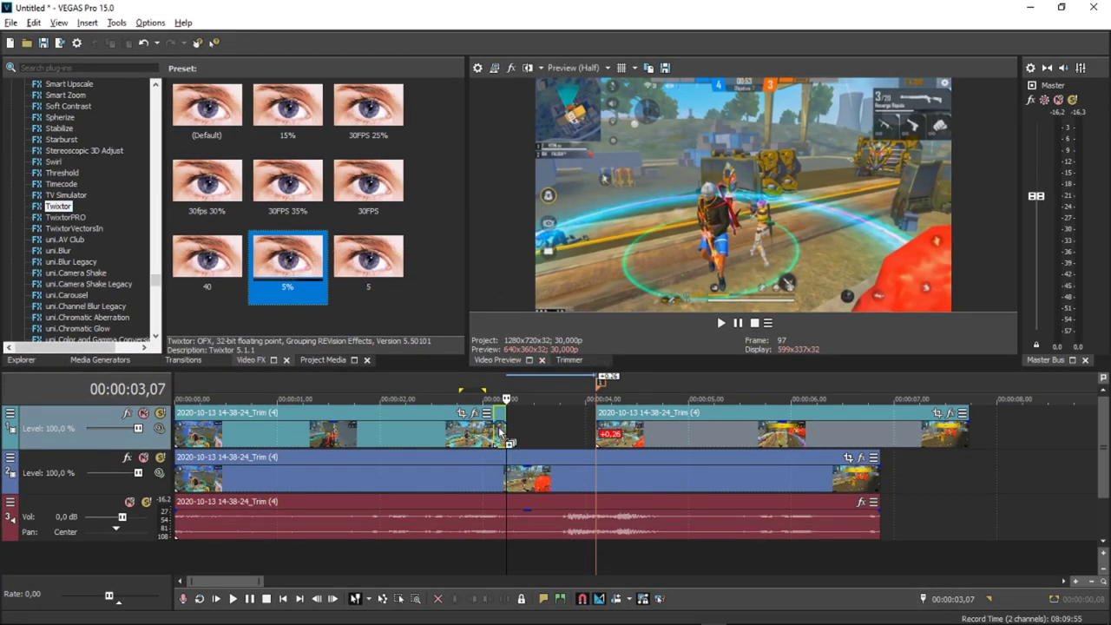
{"action": "left_click_drag", "start_coordinate": [502, 431], "coordinate": [501, 431]}
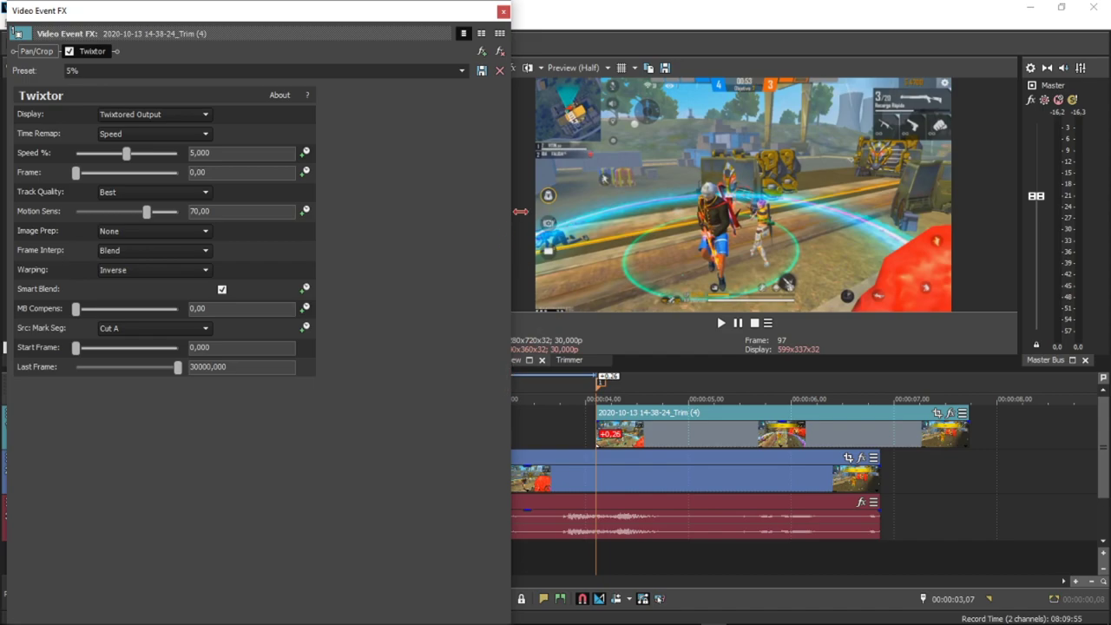
{"action": "double_click", "coordinate": [244, 154]}
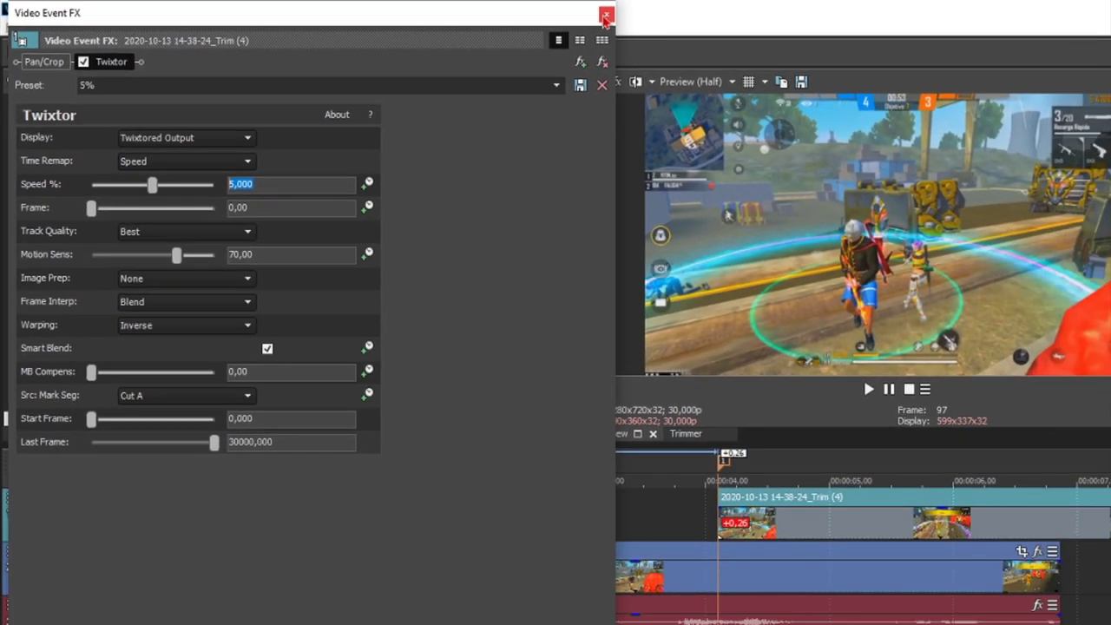
- Extend the end of the short Twixtor segment on the top track to the marker near 00:00:04
{"action": "left_click", "coordinate": [808, 19]}
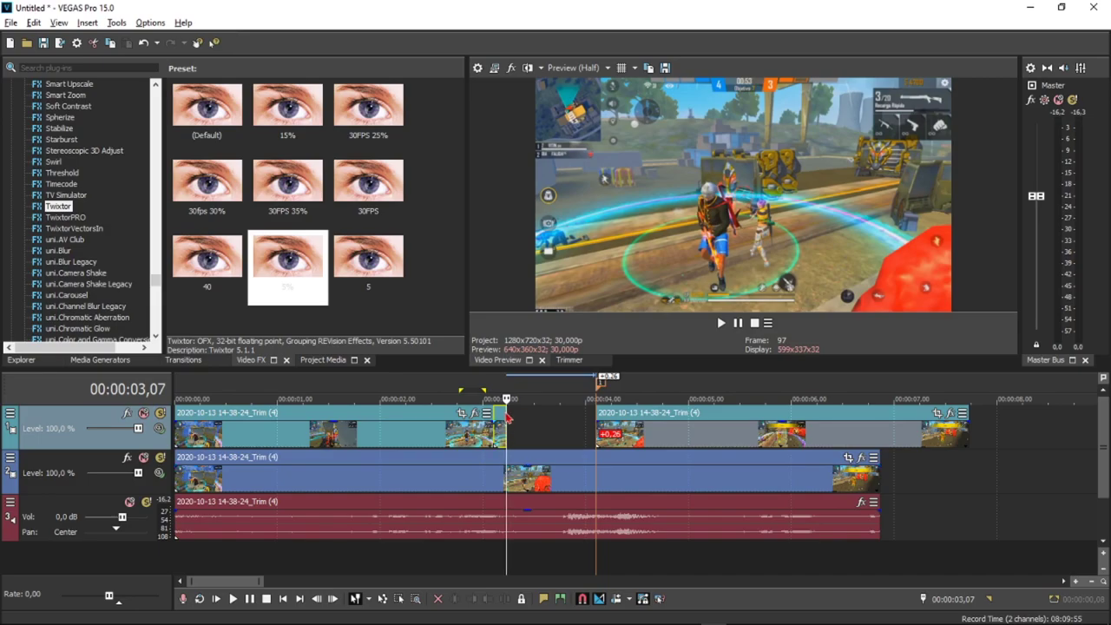
{"action": "left_click_drag", "start_coordinate": [506, 417], "coordinate": [596, 418]}
{"action": "left_click", "coordinate": [493, 394]}
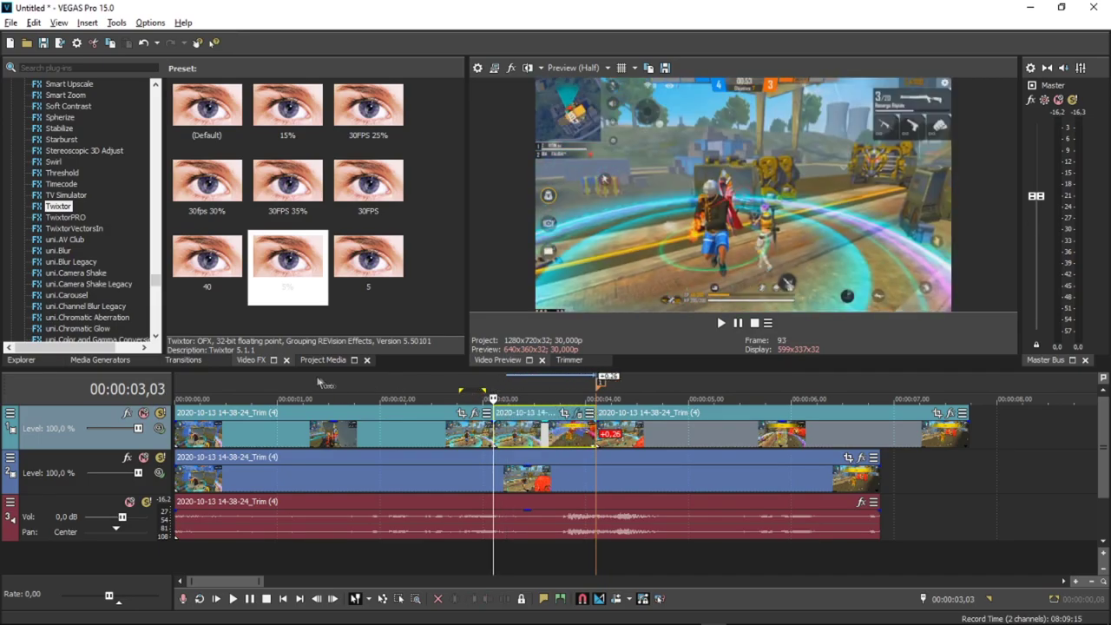
- Select the range from 00:00:01,26 to 00:00:04,26 around the slow-motion segment, pre-render it and play the result
{"action": "left_click_drag", "start_coordinate": [376, 383], "coordinate": [675, 379]}
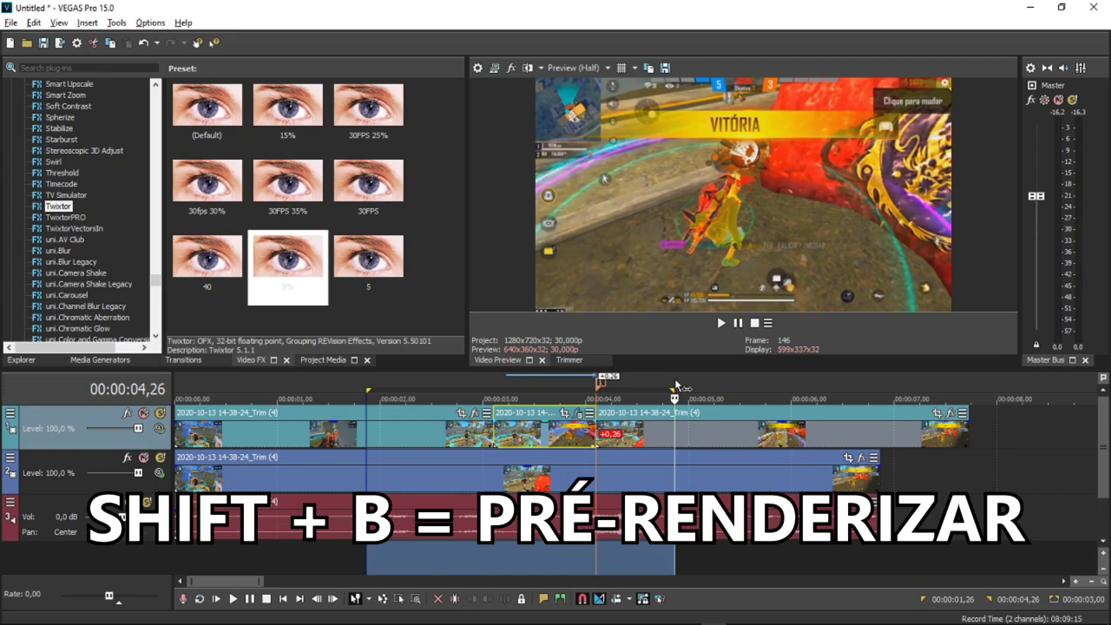
{"action": "key", "text": "shift+b"}
{"action": "left_click", "coordinate": [483, 390]}
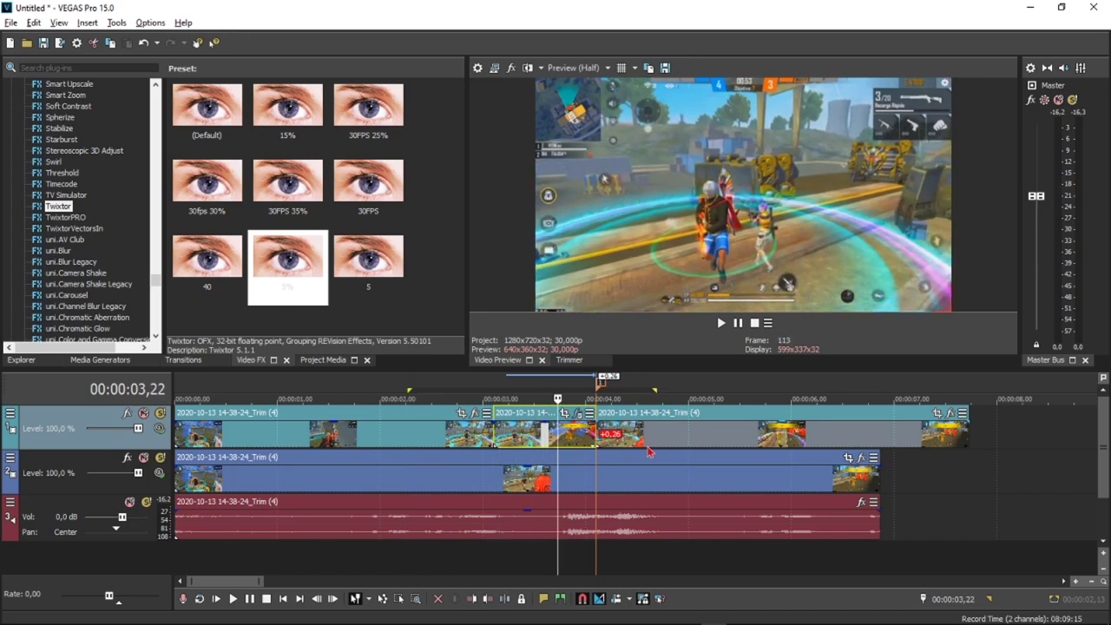
{"action": "key", "text": "space"}
{"action": "key", "text": "space"}
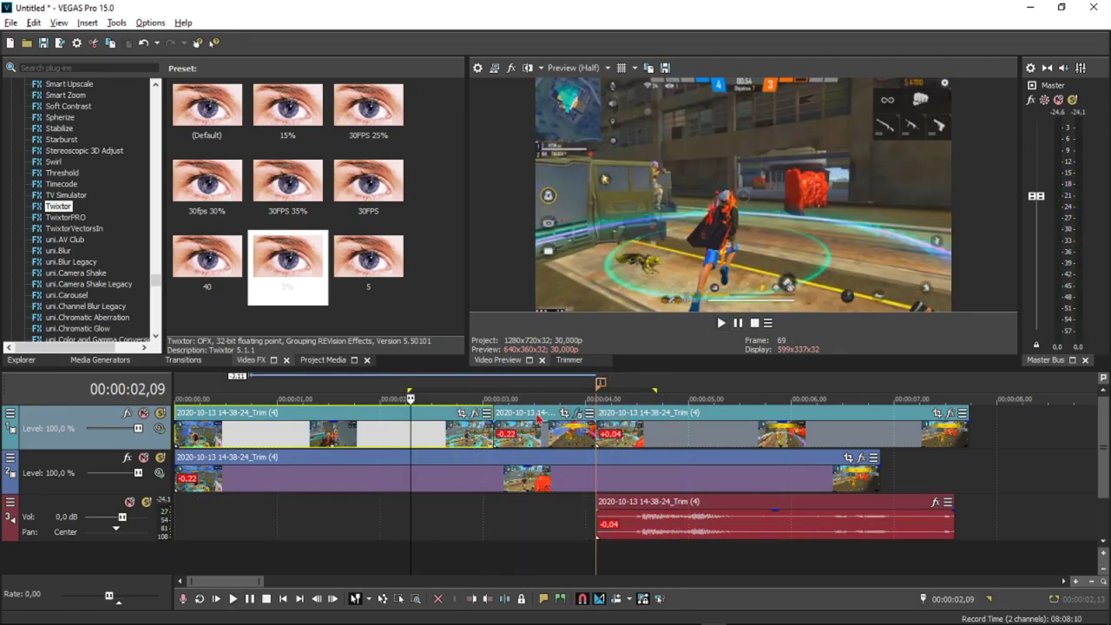
- Insert a new video track above the others and copy the Twixtor segment onto it at the same time position
{"action": "left_click", "coordinate": [536, 418]}
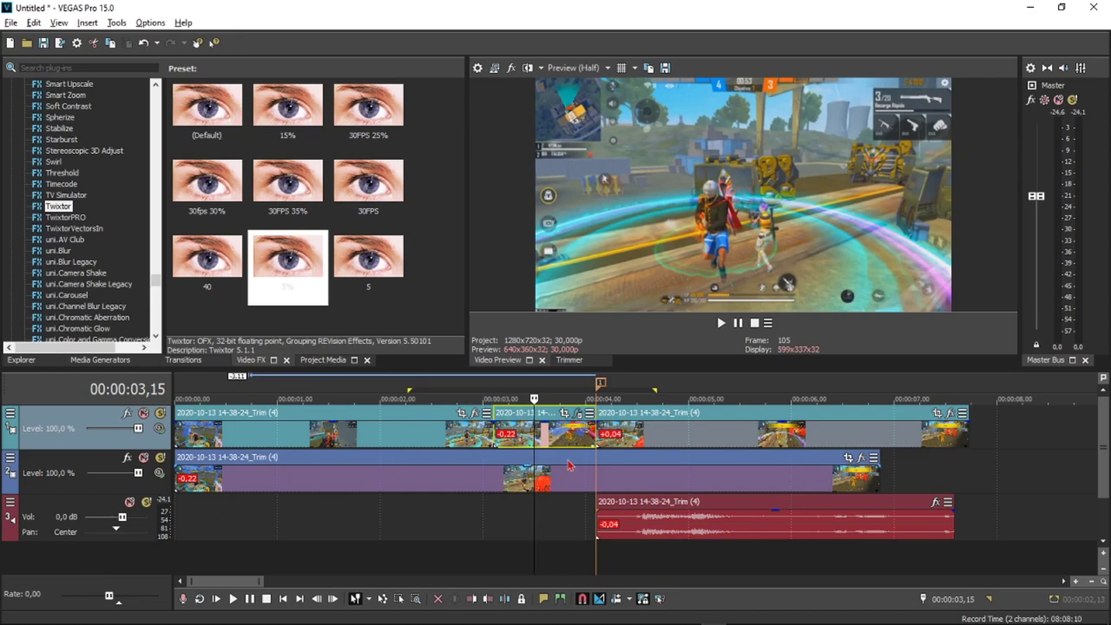
{"action": "right_click", "coordinate": [122, 559]}
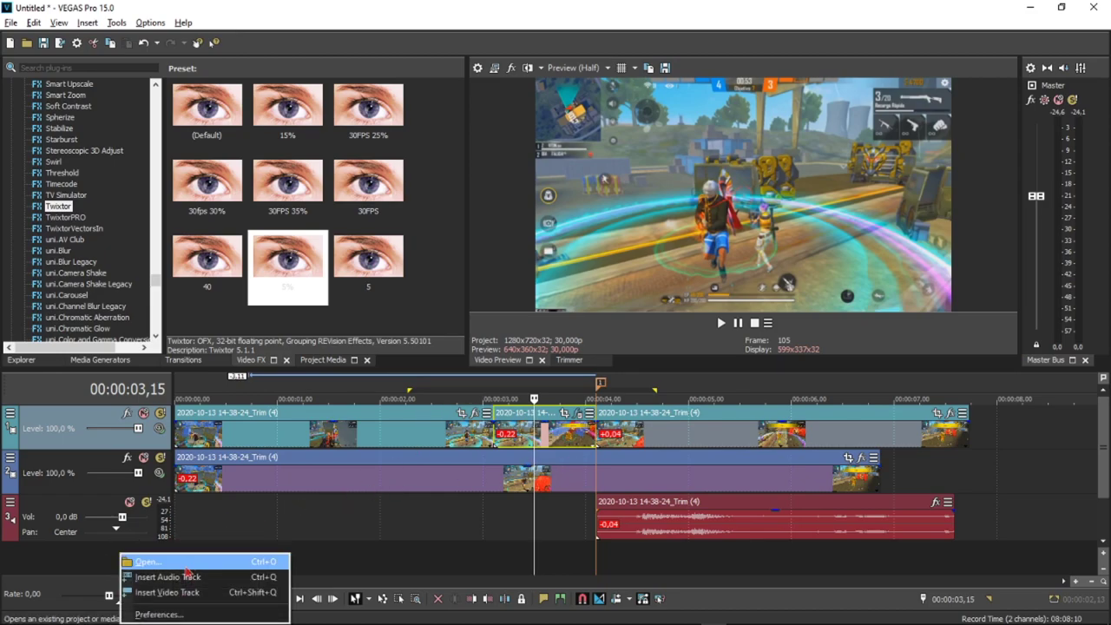
{"action": "left_click", "coordinate": [167, 592]}
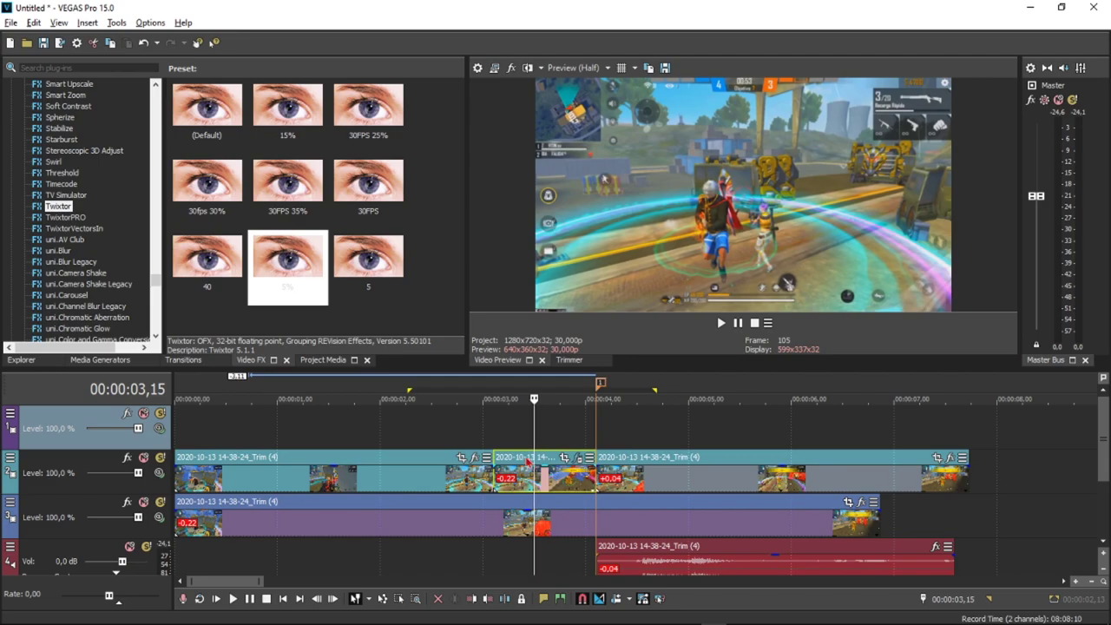
{"action": "left_click_drag", "start_coordinate": [526, 458], "coordinate": [526, 416]}
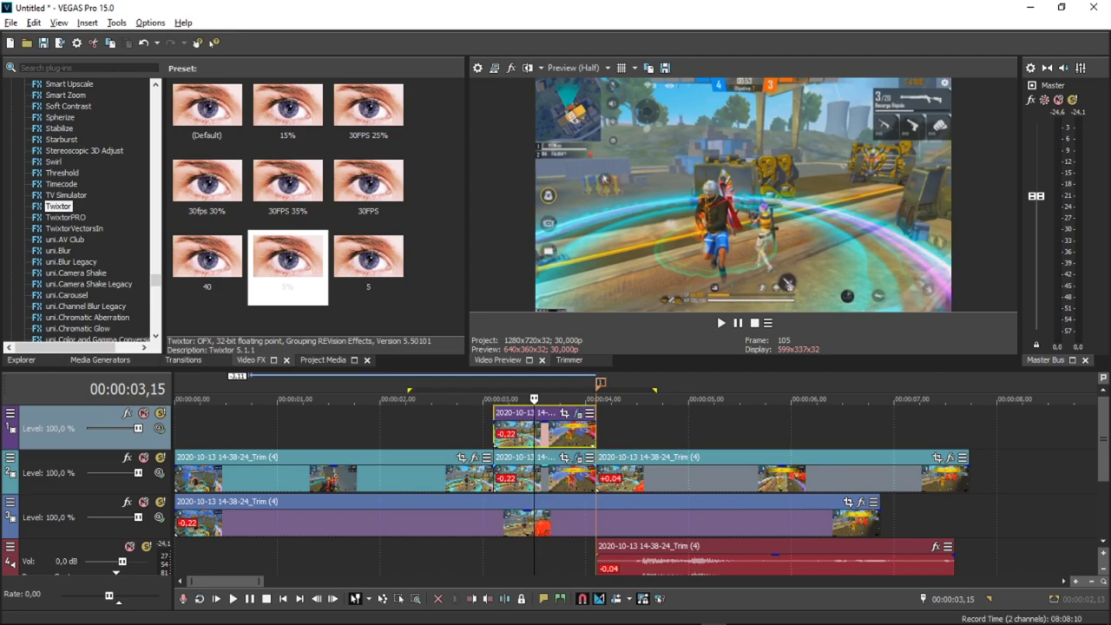
- Delete the original clip and its emptied video track, and align the start of the audio clip with the marker
{"action": "left_click", "coordinate": [531, 511]}
{"action": "key", "text": "Delete"}
{"action": "mouse_move", "coordinate": [618, 553]}
{"action": "left_mouse_down"}
{"action": "mouse_move", "coordinate": [616, 516]}
{"action": "mouse_move", "coordinate": [603, 538]}
{"action": "left_mouse_up"}
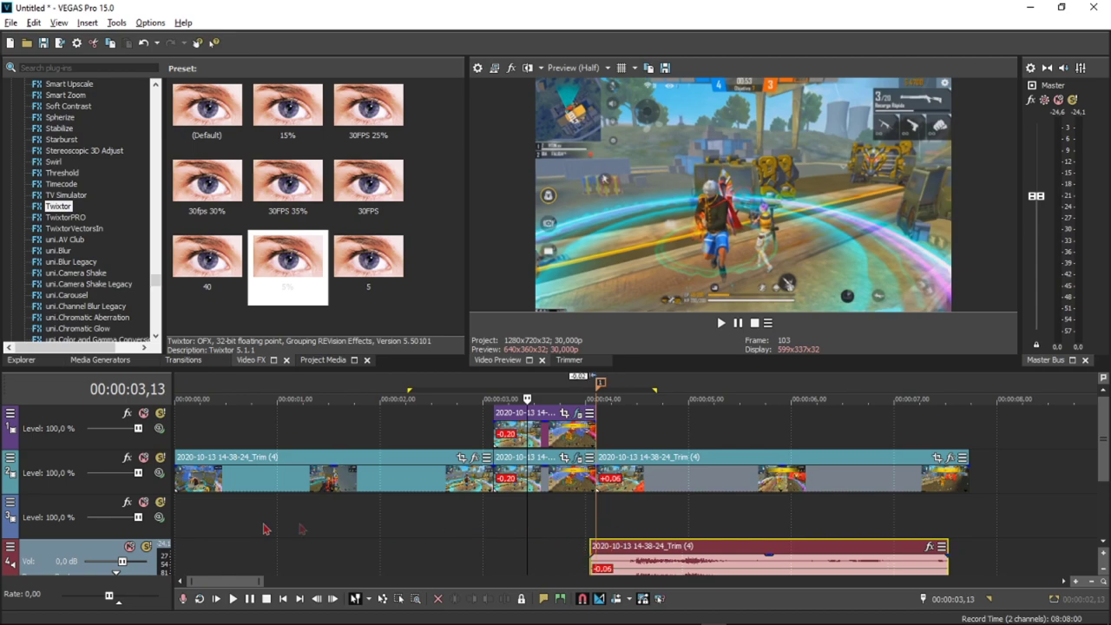
{"action": "right_click", "coordinate": [61, 493]}
{"action": "left_click", "coordinate": [95, 344]}
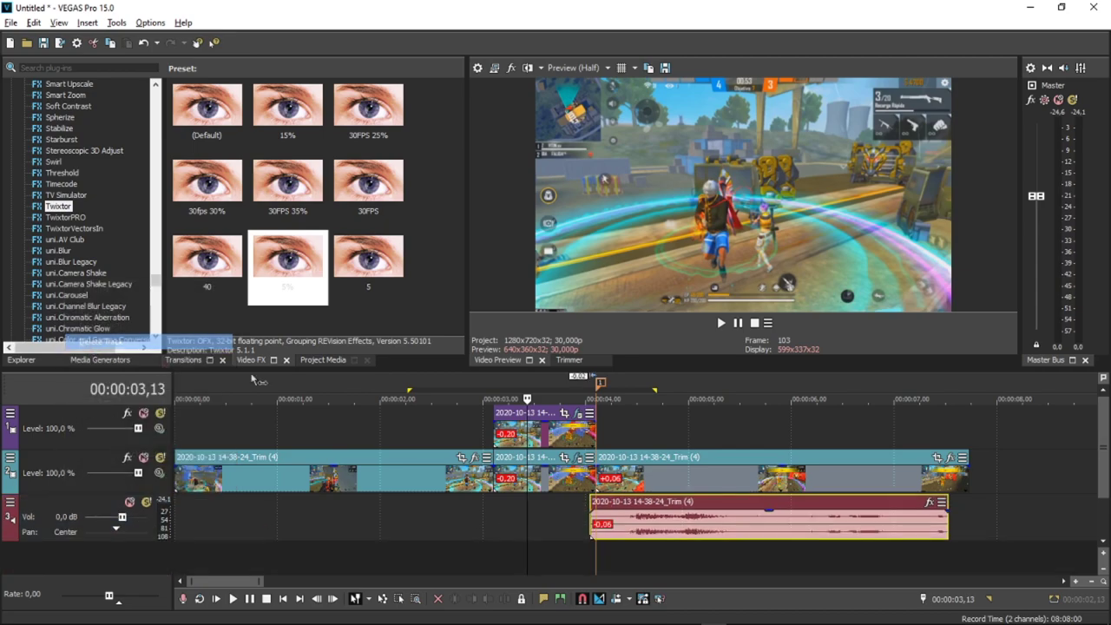
{"action": "left_click_drag", "start_coordinate": [618, 518], "coordinate": [629, 507]}
- Compare the split clips on the second track with the duplicated Twixtor segment above them
{"action": "left_click", "coordinate": [356, 461]}
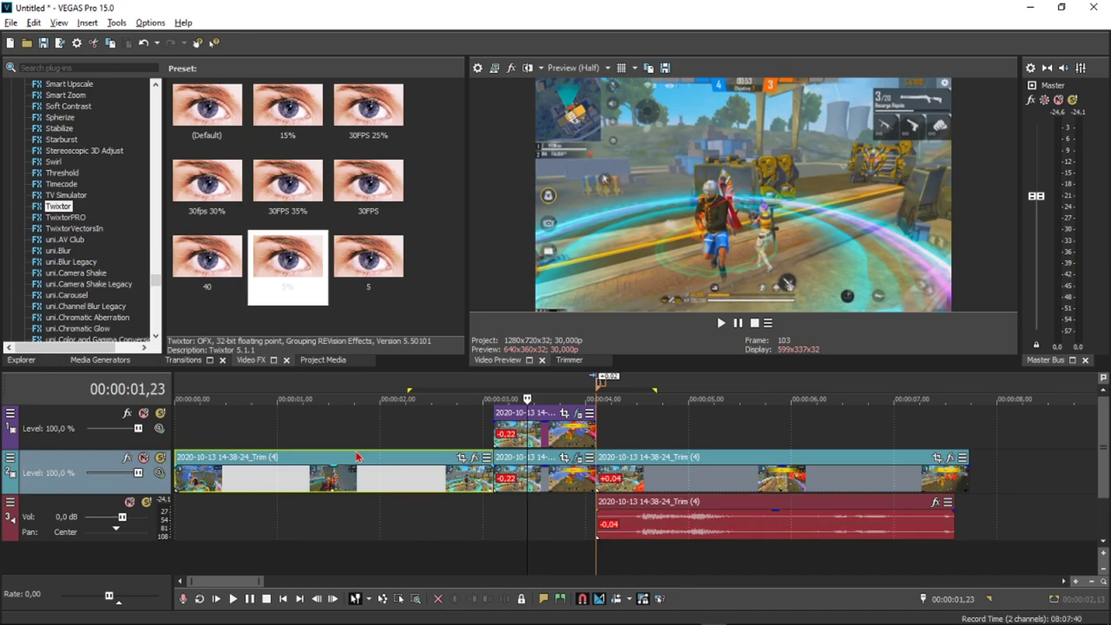
{"action": "left_click", "coordinate": [633, 456]}
{"action": "left_click", "coordinate": [431, 460]}
{"action": "left_click", "coordinate": [709, 457]}
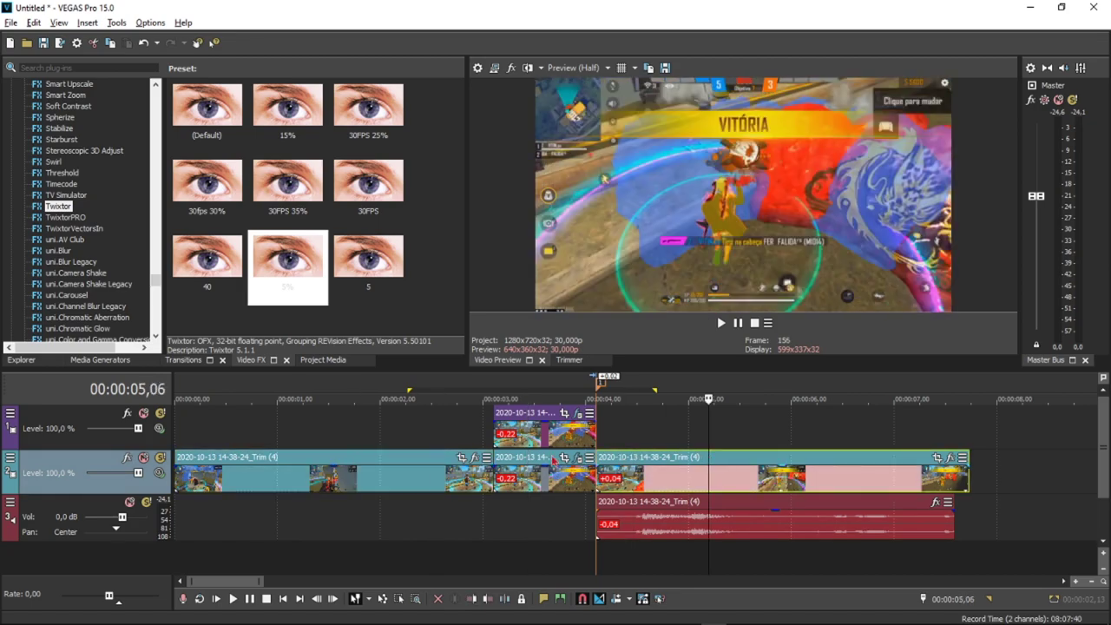
{"action": "left_click", "coordinate": [436, 459]}
{"action": "left_click", "coordinate": [501, 459]}
{"action": "left_click", "coordinate": [511, 414]}
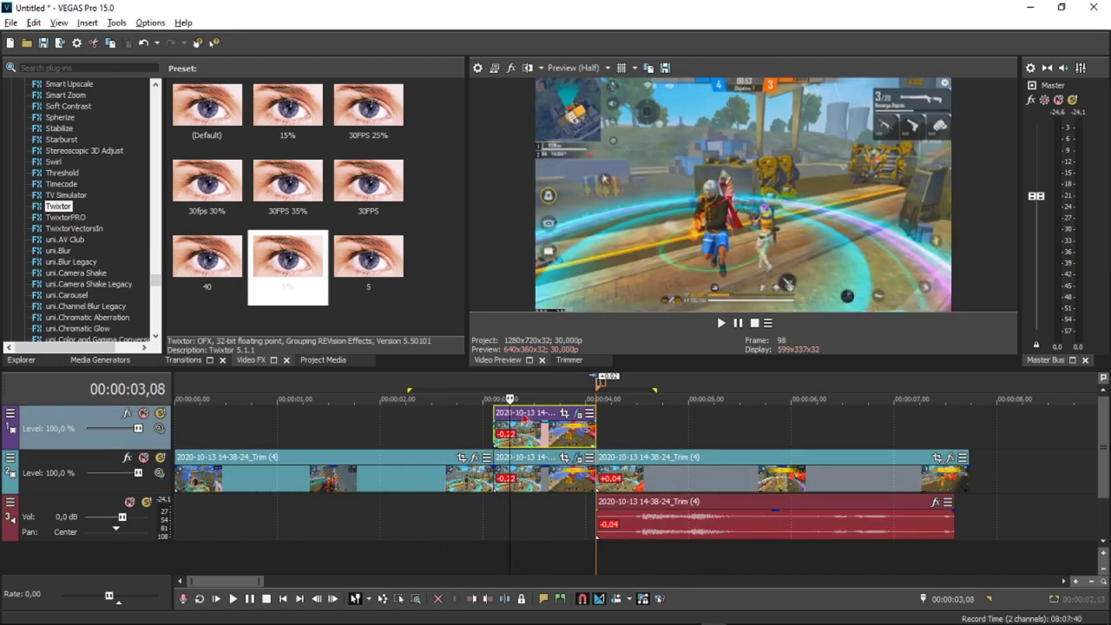
{"action": "left_click", "coordinate": [534, 462]}
{"action": "left_click", "coordinate": [534, 423]}
{"action": "left_click", "coordinate": [544, 464]}
{"action": "left_click", "coordinate": [530, 434]}
{"action": "left_click", "coordinate": [524, 462]}
{"action": "left_click", "coordinate": [520, 441]}
{"action": "left_click", "coordinate": [530, 461]}
{"action": "left_click", "coordinate": [534, 430]}
{"action": "left_click", "coordinate": [506, 430]}
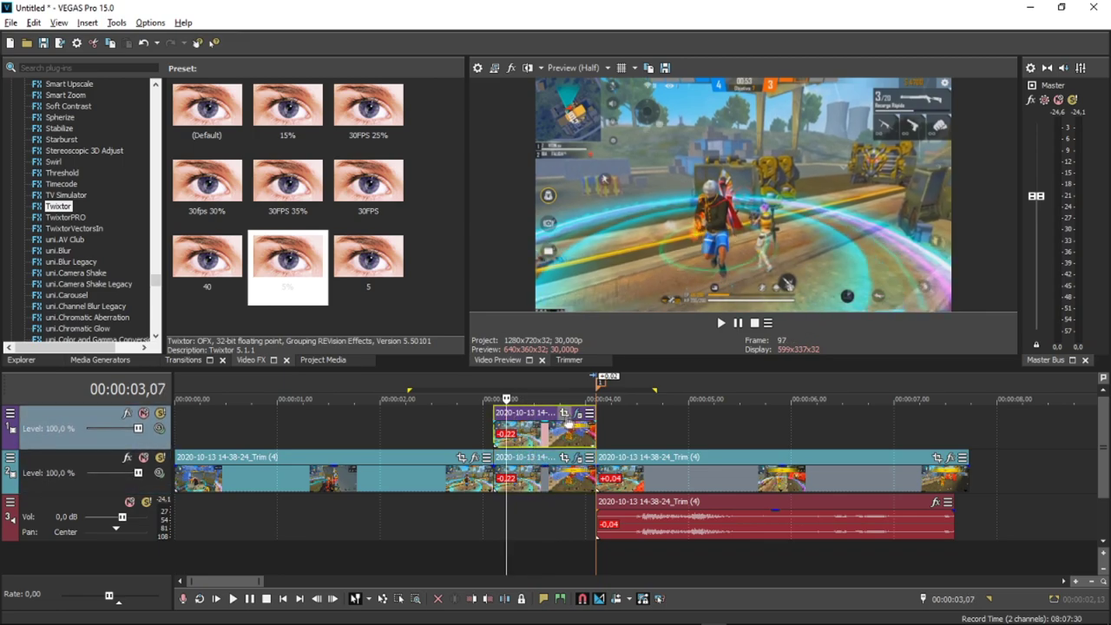
- Open Event Pan/Crop for the duplicated segment on the top track and enable its mask at the first frame
{"action": "scroll", "coordinate": [577, 426], "scroll_direction": "up", "scroll_amount": 3}
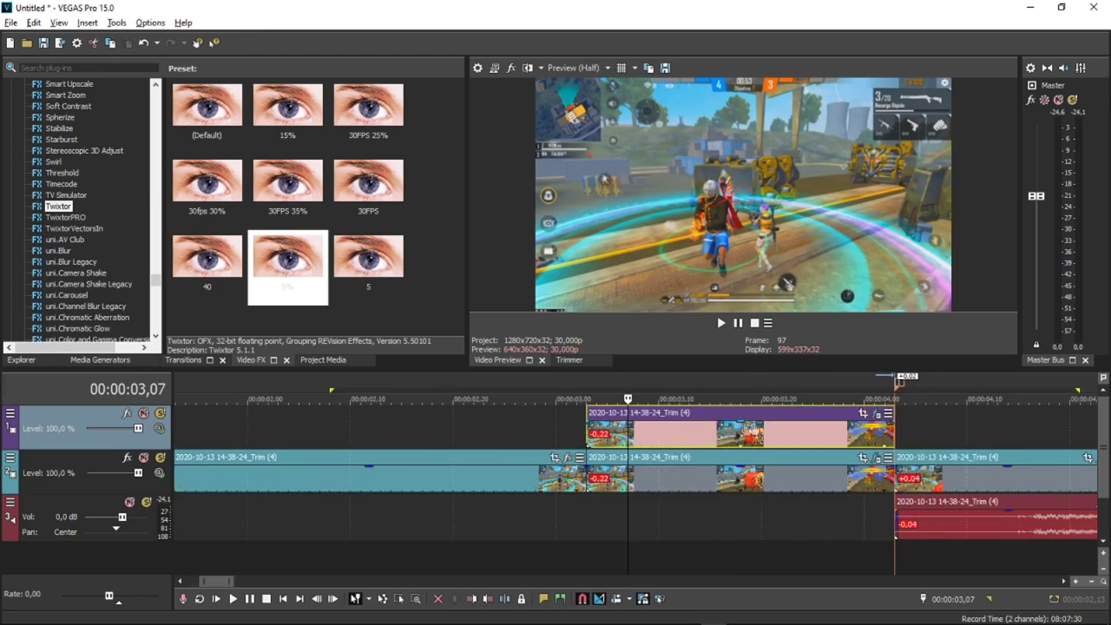
{"action": "left_click", "coordinate": [864, 414]}
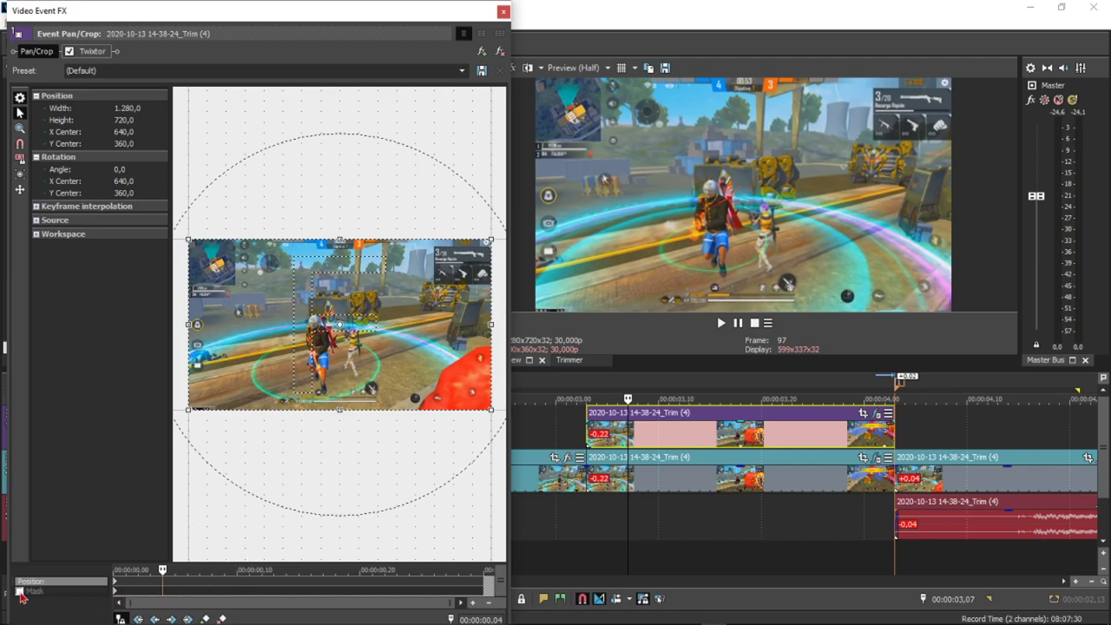
{"action": "left_click", "coordinate": [19, 591]}
{"action": "left_click", "coordinate": [115, 596]}
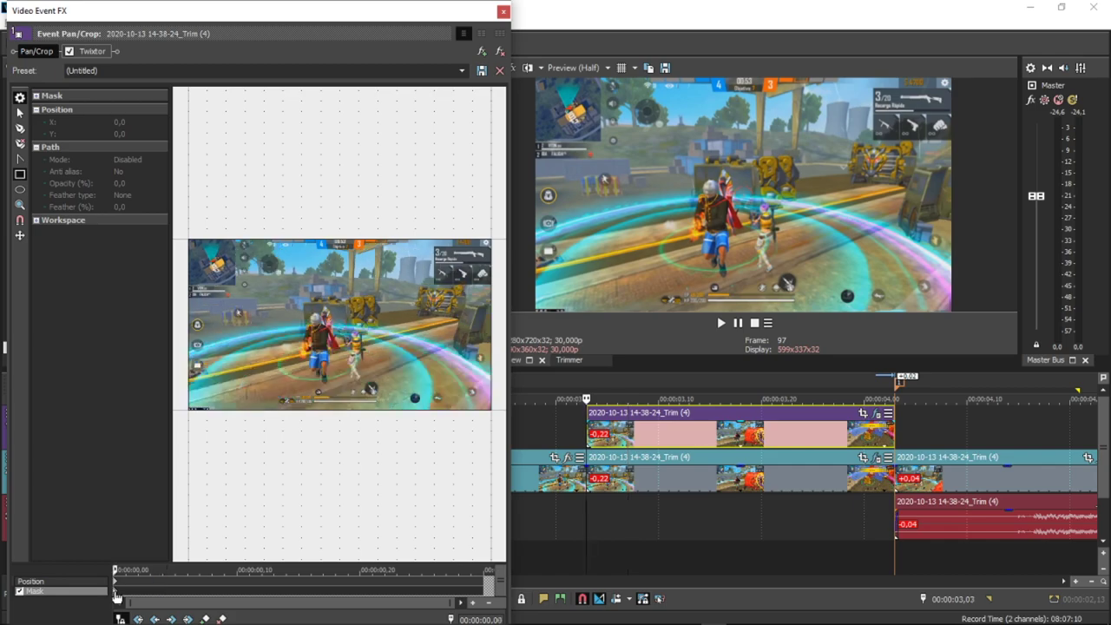
- Trace a closed mask path around the white-haired running character at the first frame with the anchor creation tool
{"action": "scroll", "coordinate": [311, 375], "scroll_direction": "up", "scroll_amount": 1}
{"action": "scroll", "coordinate": [311, 375], "scroll_direction": "up", "scroll_amount": 5}
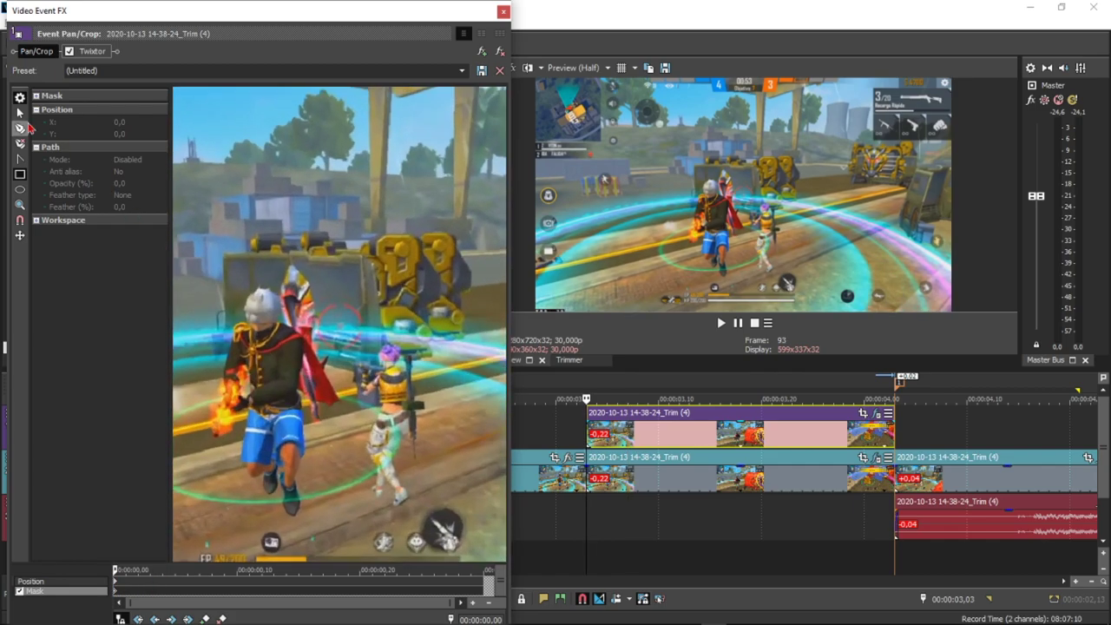
{"action": "left_click", "coordinate": [20, 129]}
{"action": "left_click_drag", "start_coordinate": [303, 390], "coordinate": [372, 296]}
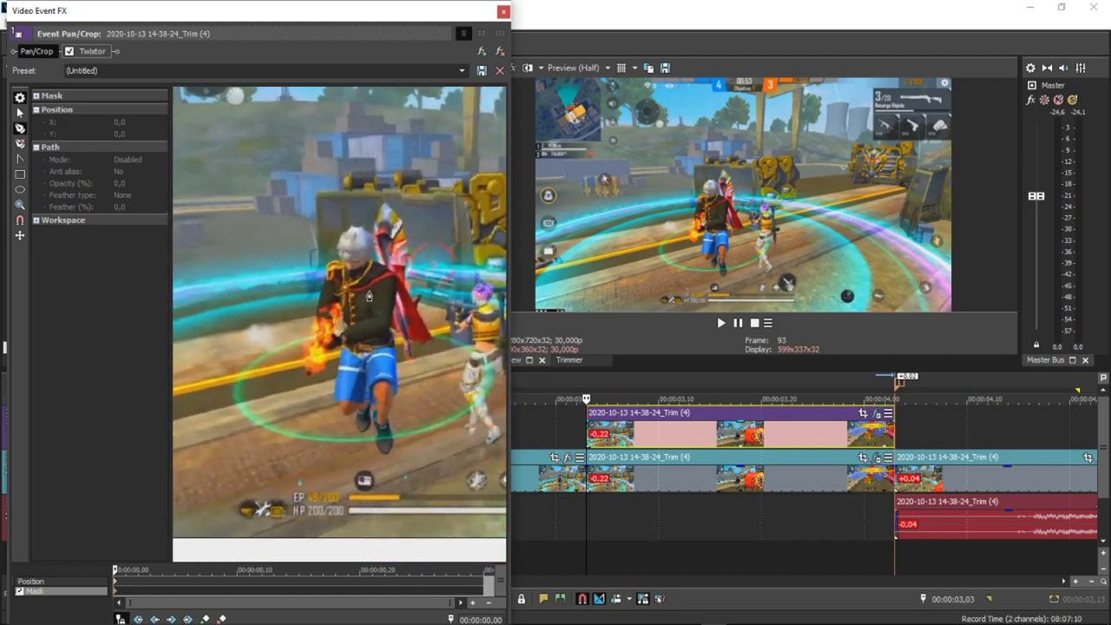
{"action": "left_click", "coordinate": [382, 454]}
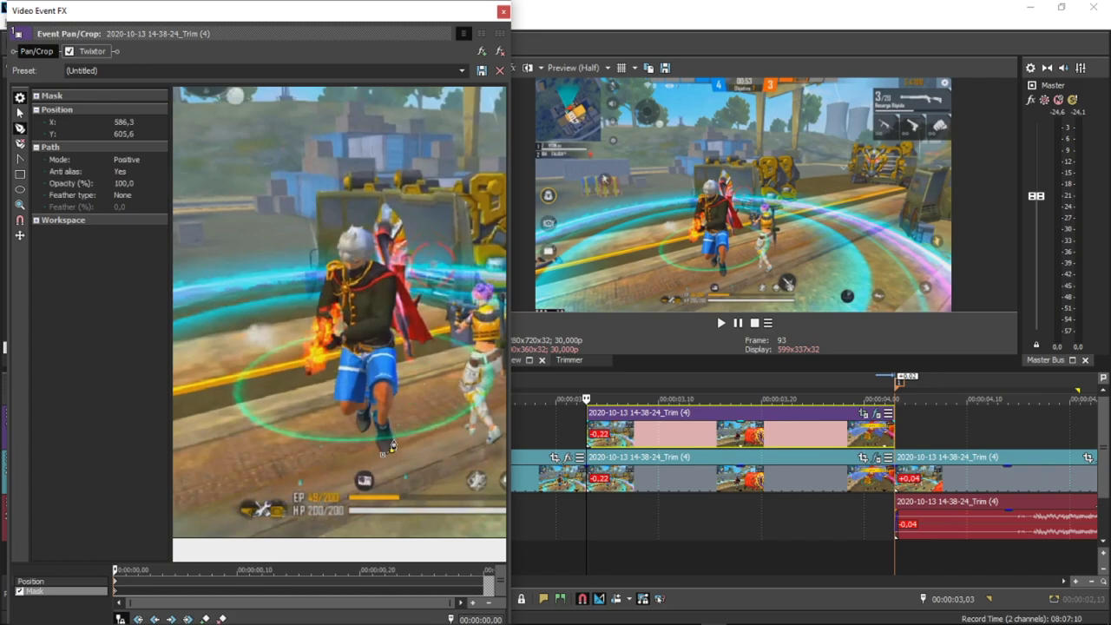
{"action": "left_click", "coordinate": [395, 358]}
{"action": "left_click", "coordinate": [396, 347]}
{"action": "left_click", "coordinate": [390, 330]}
{"action": "left_click", "coordinate": [401, 335]}
{"action": "left_click", "coordinate": [404, 347]}
{"action": "left_click", "coordinate": [411, 356]}
{"action": "left_click", "coordinate": [379, 263]}
{"action": "left_click", "coordinate": [339, 242]}
{"action": "left_click", "coordinate": [315, 328]}
{"action": "left_click", "coordinate": [305, 376]}
{"action": "left_click", "coordinate": [333, 390]}
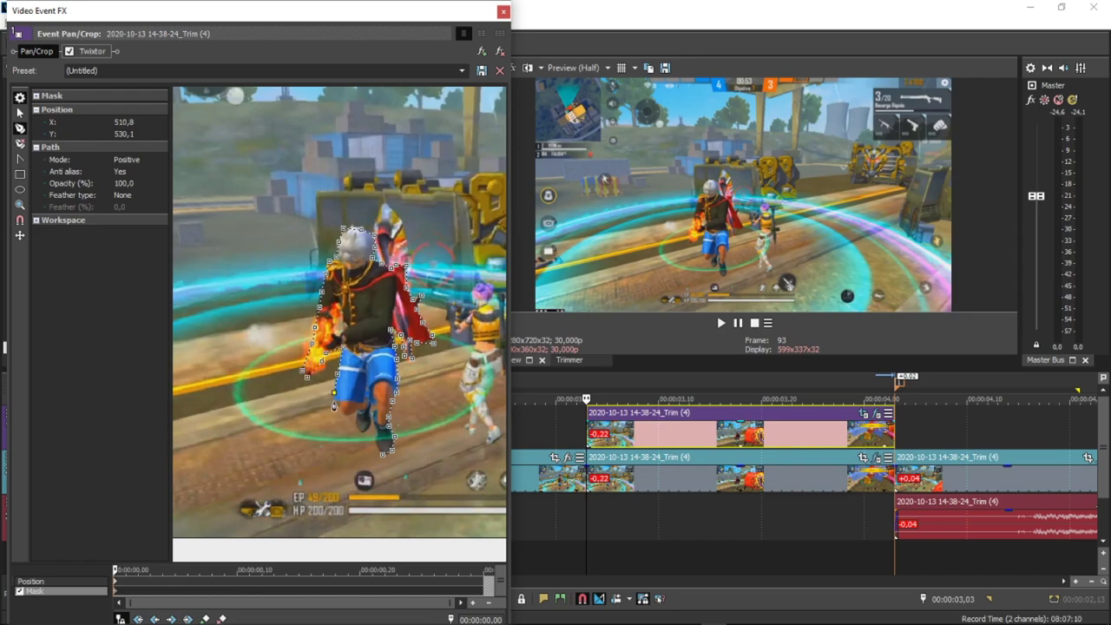
{"action": "left_click", "coordinate": [373, 421]}
{"action": "left_click", "coordinate": [381, 453]}
{"action": "left_click", "coordinate": [412, 395]}
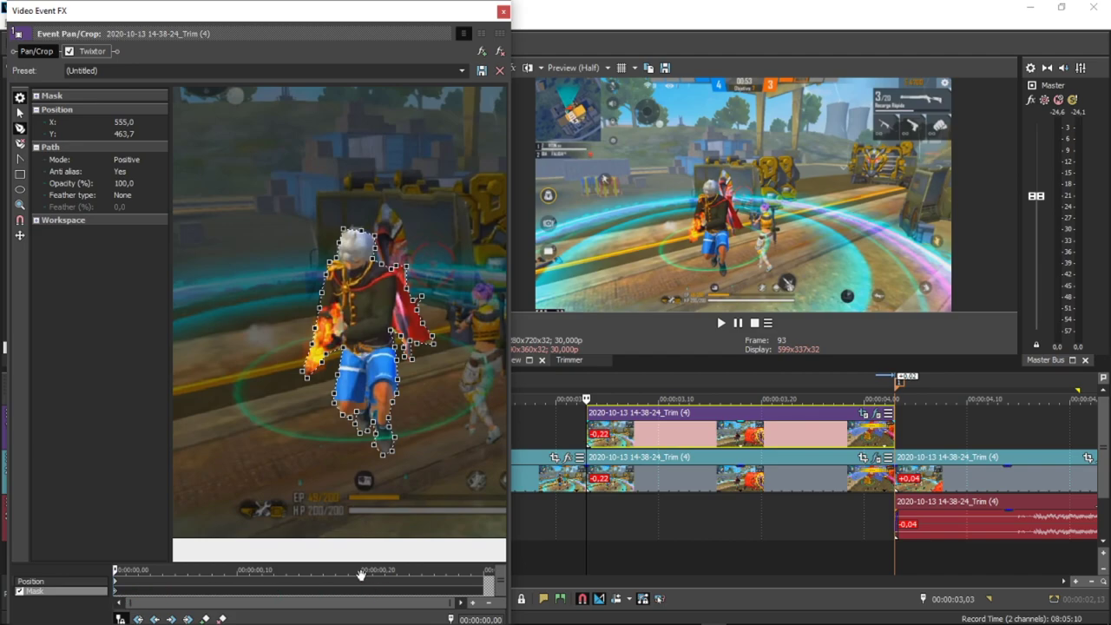
- Step back and forth through the first frames to examine how the mask fits the moving character
{"action": "key", "text": "Right"}
{"action": "key", "text": "Right"}
{"action": "key", "text": "Right"}
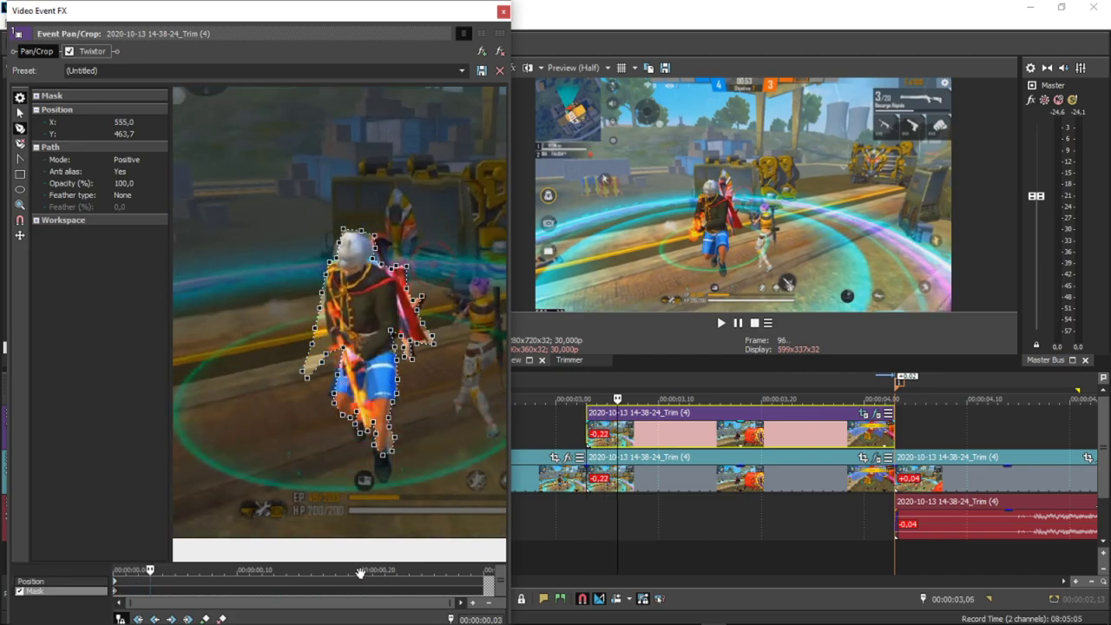
{"action": "key", "text": "Left"}
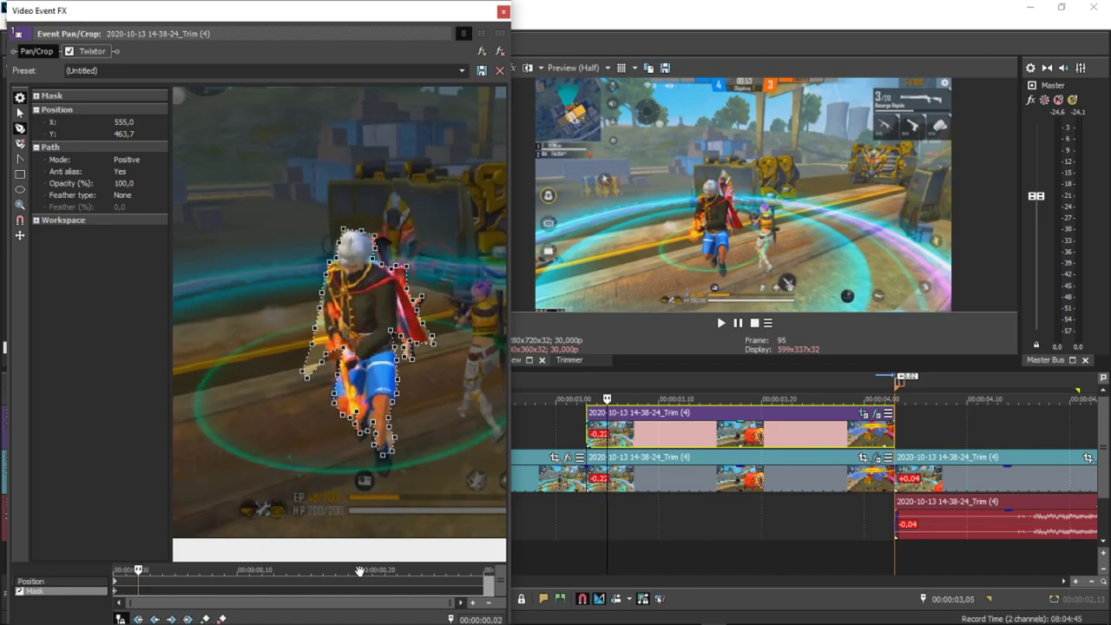
{"action": "key", "text": "Left"}
{"action": "key", "text": "Left"}
{"action": "key", "text": "Right"}
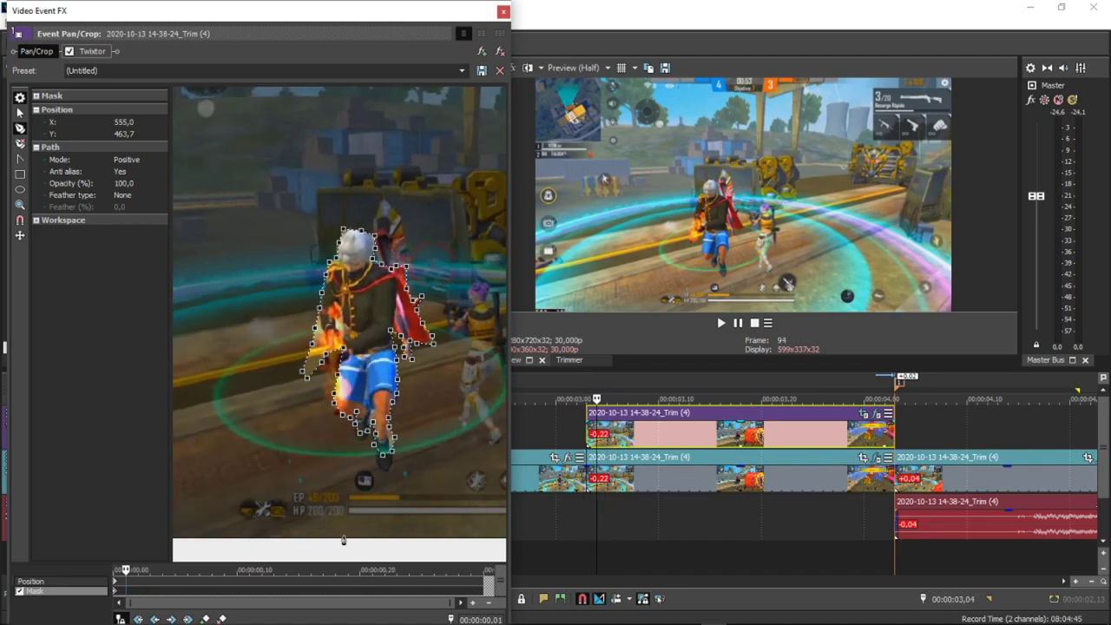
{"action": "key", "text": "Left"}
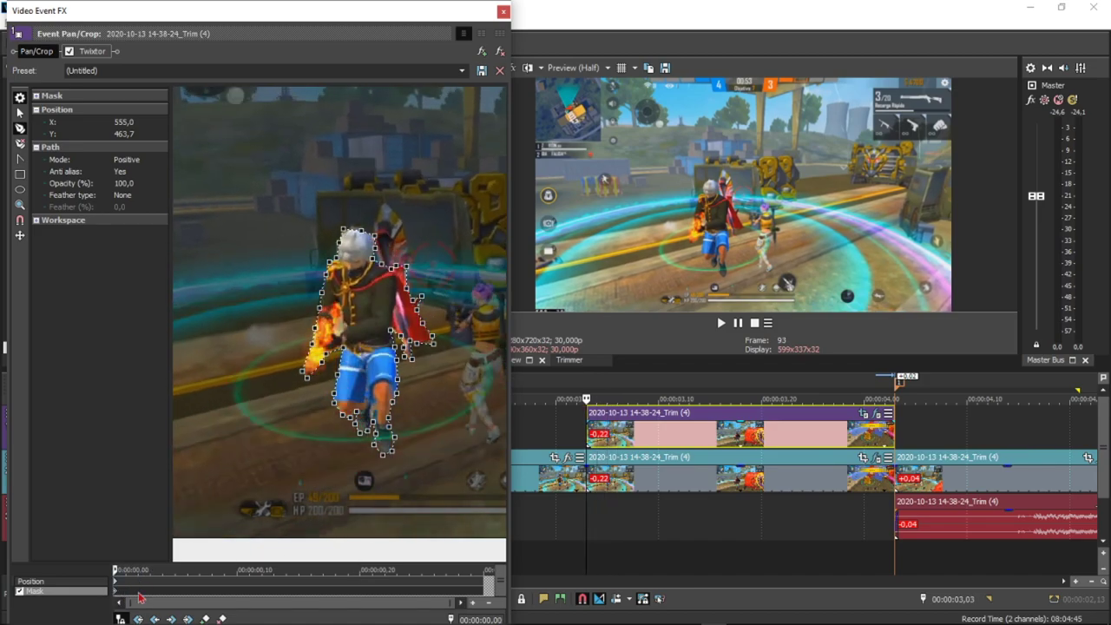
- Reset the mask at the second frame, 00:00:00,01
{"action": "key", "text": "Right"}
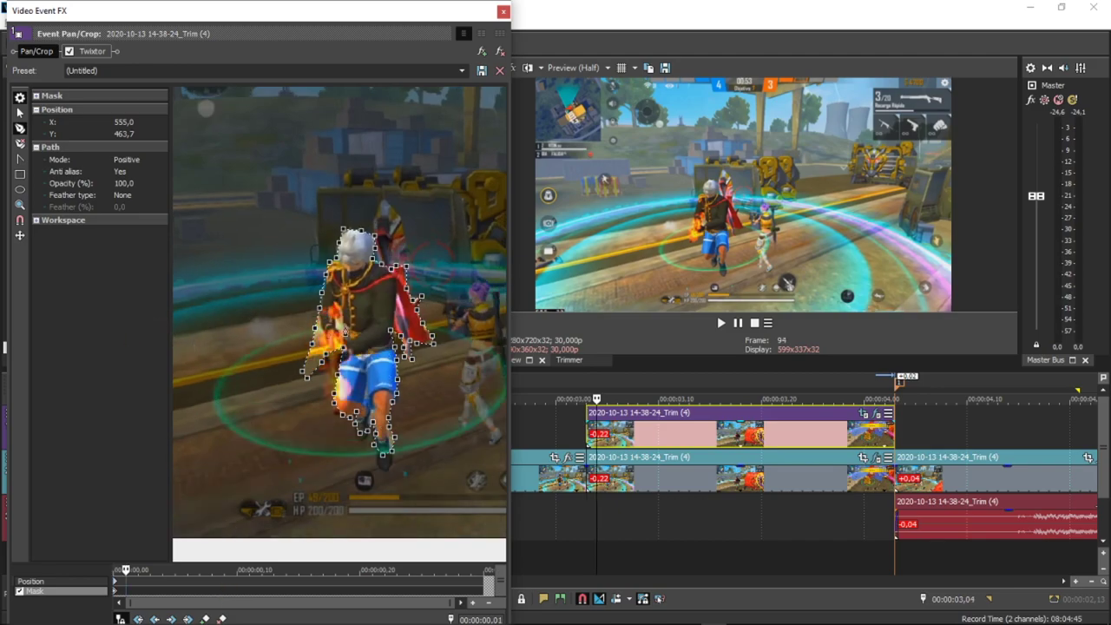
{"action": "right_click", "coordinate": [301, 450]}
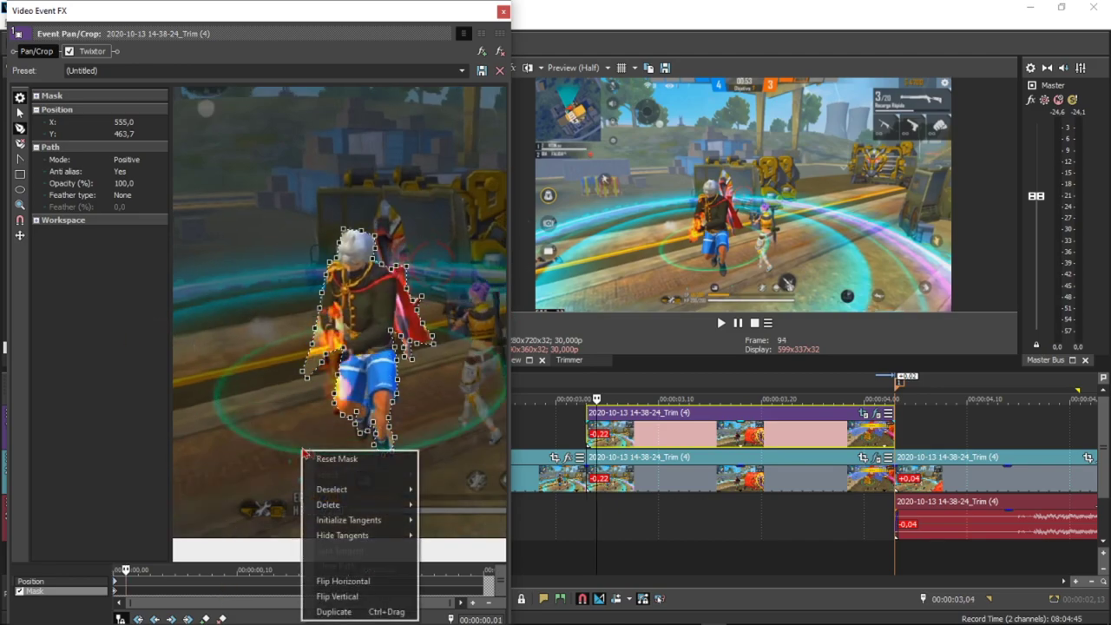
{"action": "right_click", "coordinate": [286, 403]}
{"action": "right_click", "coordinate": [258, 399]}
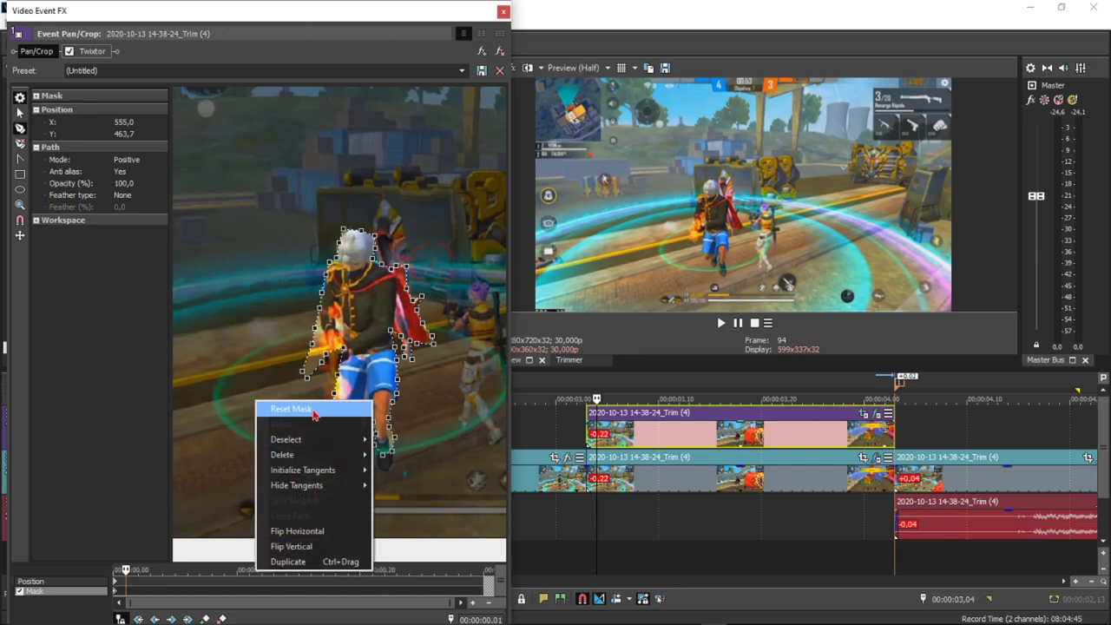
{"action": "left_click", "coordinate": [291, 406]}
- Trace a new closed mask path around the character at the second frame, including the cape and both legs
{"action": "left_click", "coordinate": [379, 472]}
{"action": "left_click", "coordinate": [395, 407]}
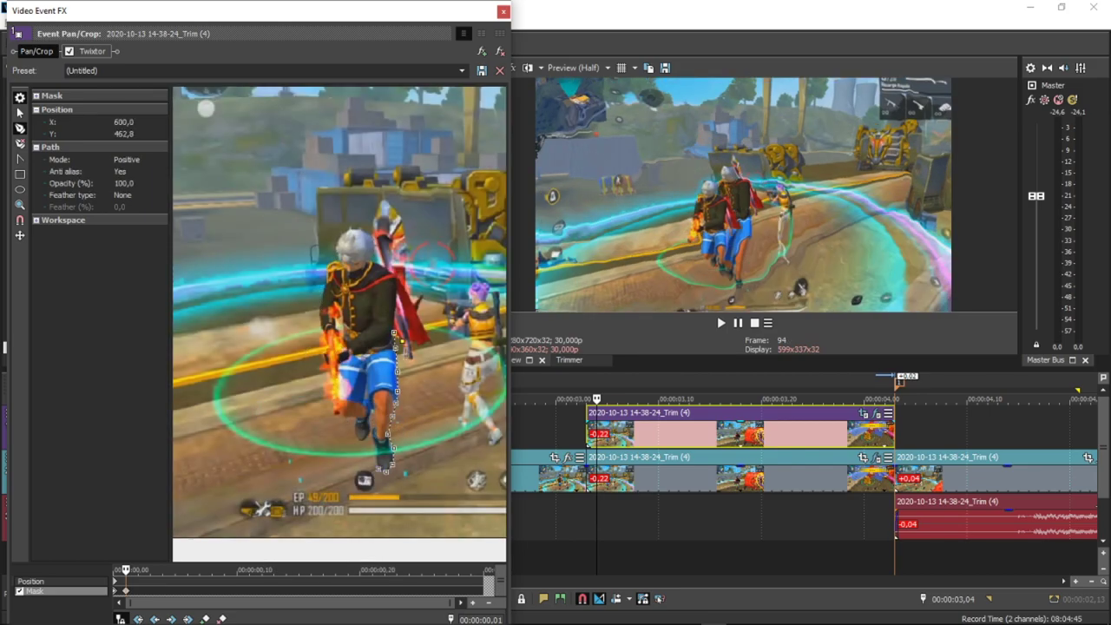
{"action": "left_click", "coordinate": [431, 343]}
{"action": "left_click", "coordinate": [425, 330]}
{"action": "left_click", "coordinate": [418, 313]}
{"action": "left_click", "coordinate": [414, 301]}
{"action": "left_click", "coordinate": [408, 287]}
{"action": "left_click", "coordinate": [405, 265]}
{"action": "left_click", "coordinate": [395, 262]}
{"action": "left_click", "coordinate": [390, 244]}
{"action": "left_click", "coordinate": [369, 229]}
{"action": "left_click", "coordinate": [356, 229]}
{"action": "left_click", "coordinate": [342, 229]}
{"action": "left_click", "coordinate": [333, 248]}
{"action": "left_click", "coordinate": [326, 268]}
{"action": "left_click", "coordinate": [325, 288]}
{"action": "left_click", "coordinate": [319, 311]}
{"action": "left_click", "coordinate": [318, 329]}
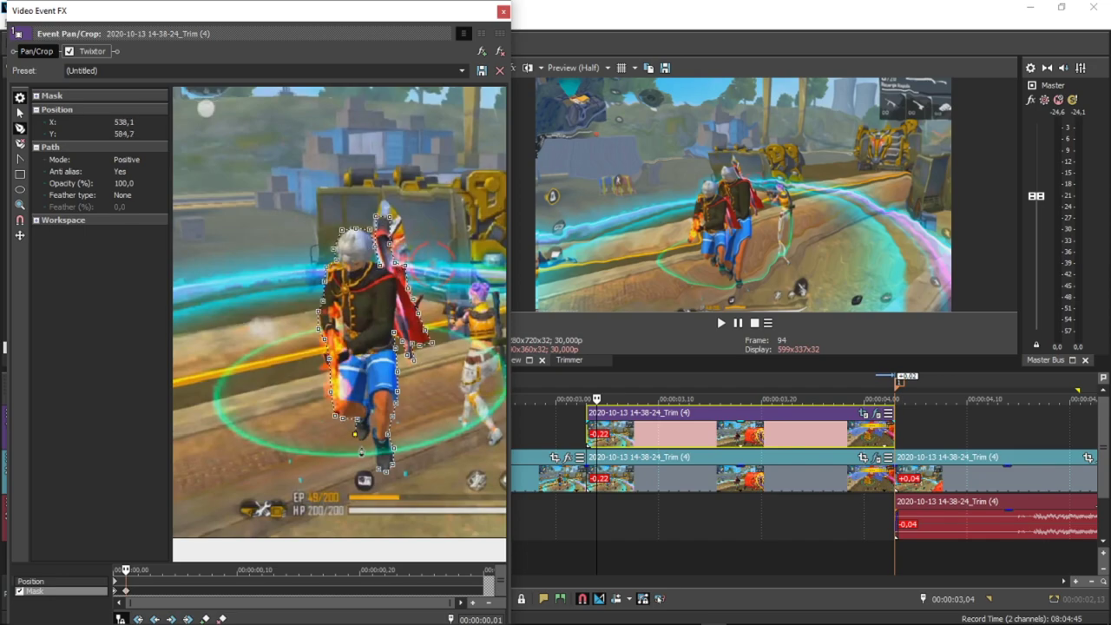
{"action": "left_click", "coordinate": [378, 447]}
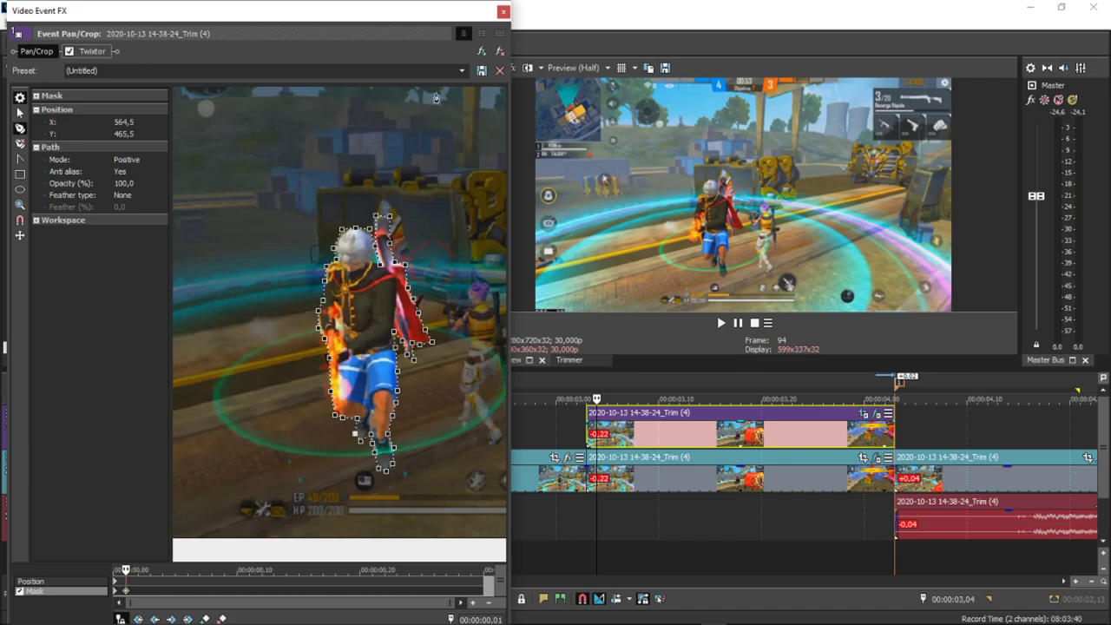
- Close the mask editor and play the timeline from 00:00:02,28 through the masked segment
{"action": "left_click", "coordinate": [503, 11]}
{"action": "left_click", "coordinate": [536, 382]}
{"action": "key", "text": "space"}
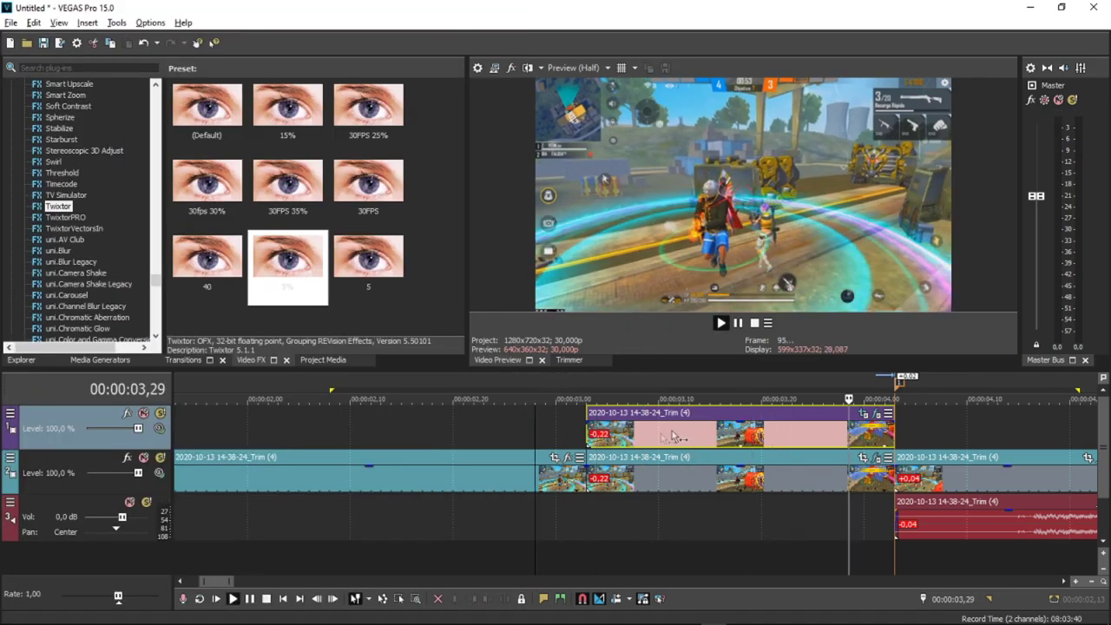
{"action": "key", "text": "space"}
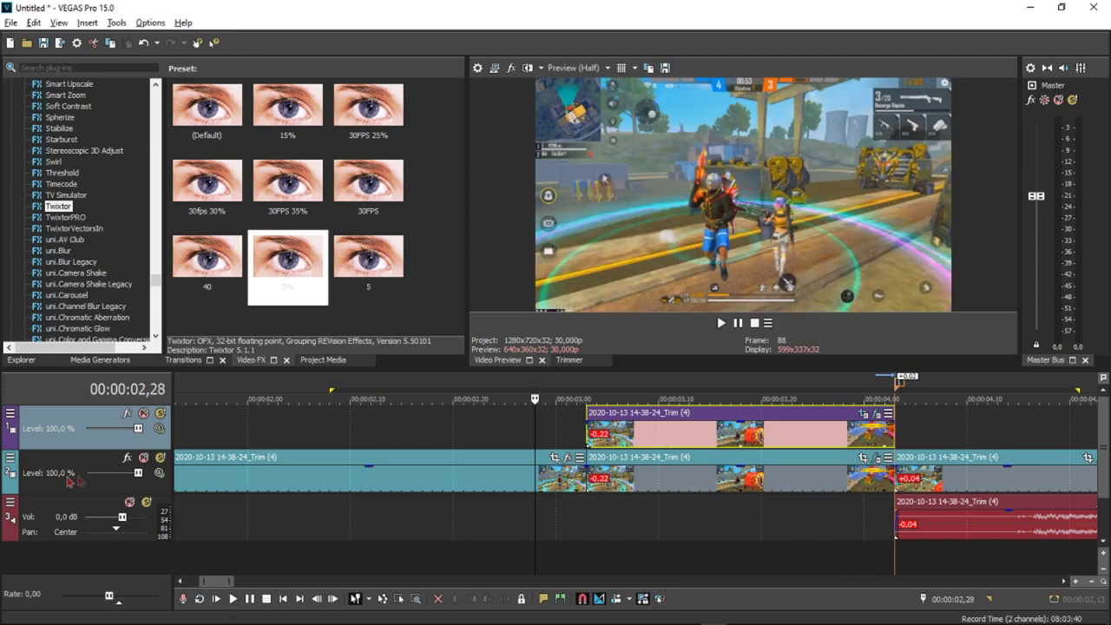
- Mute the original gameplay track and scrub through the segment above it to inspect the cut-out character on its own
{"action": "left_click", "coordinate": [143, 458]}
{"action": "left_click", "coordinate": [477, 388]}
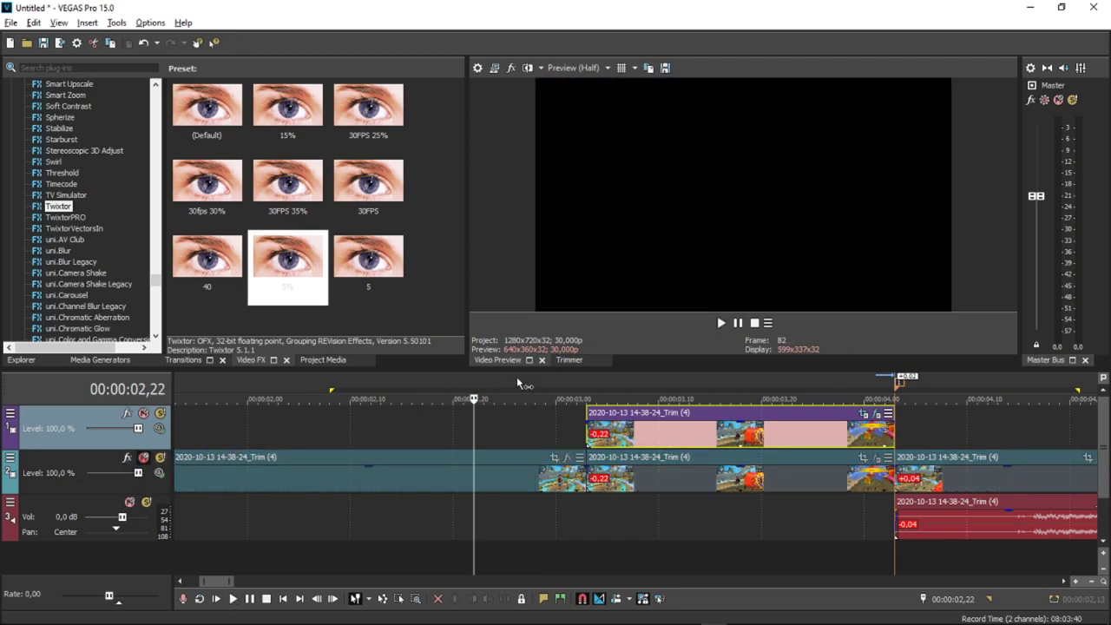
{"action": "key", "text": "Home"}
{"action": "left_click", "coordinate": [597, 395]}
{"action": "left_click", "coordinate": [637, 398]}
{"action": "left_click", "coordinate": [699, 397]}
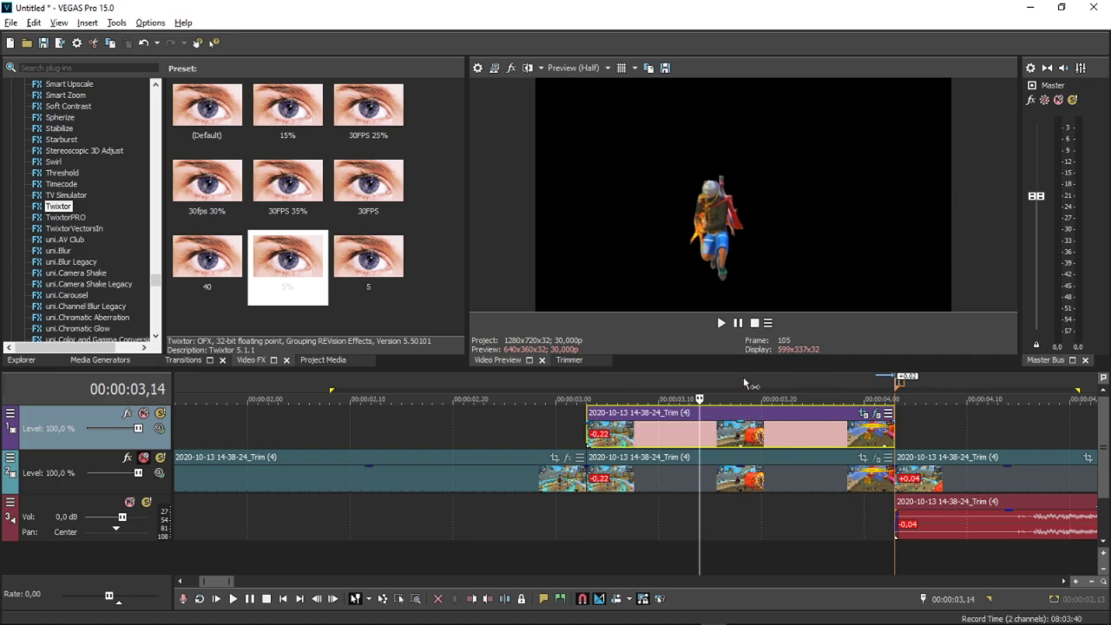
{"action": "left_click", "coordinate": [771, 379]}
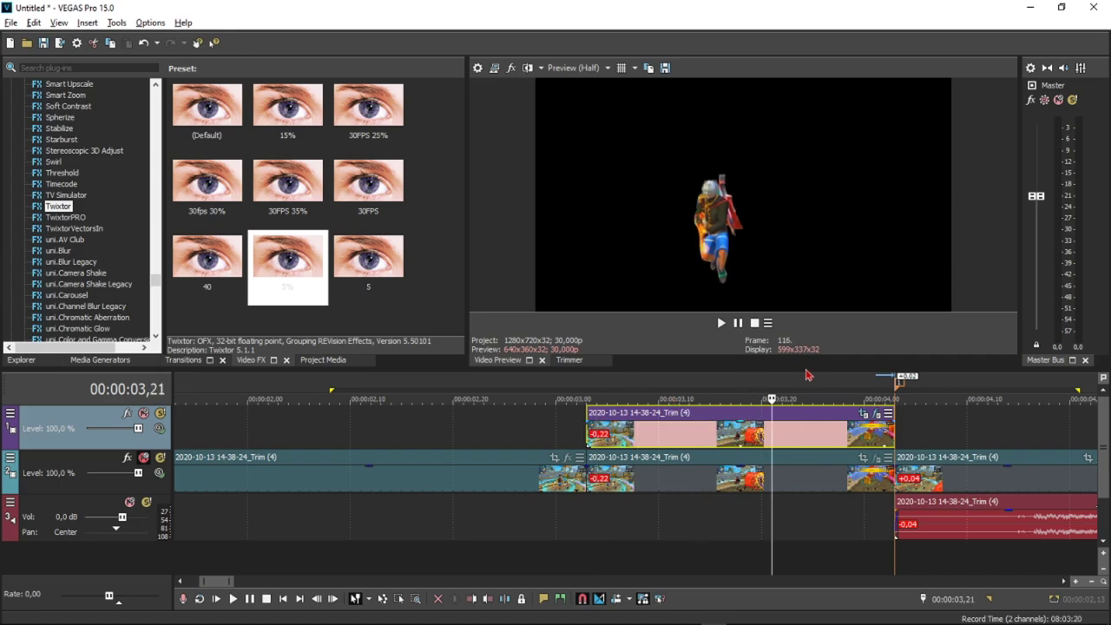
{"action": "left_click", "coordinate": [833, 388]}
{"action": "left_click", "coordinate": [802, 417]}
- Open the upper segment's mask editor and reset the mask at the third frame, 00:00:00,02
{"action": "left_click", "coordinate": [863, 414]}
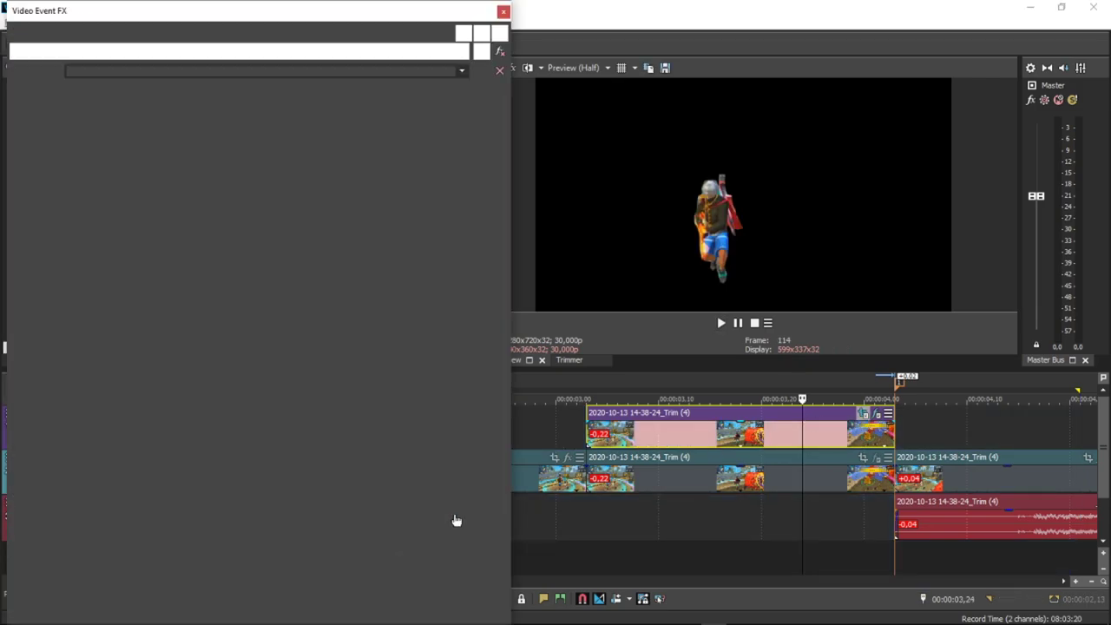
{"action": "left_click", "coordinate": [126, 594]}
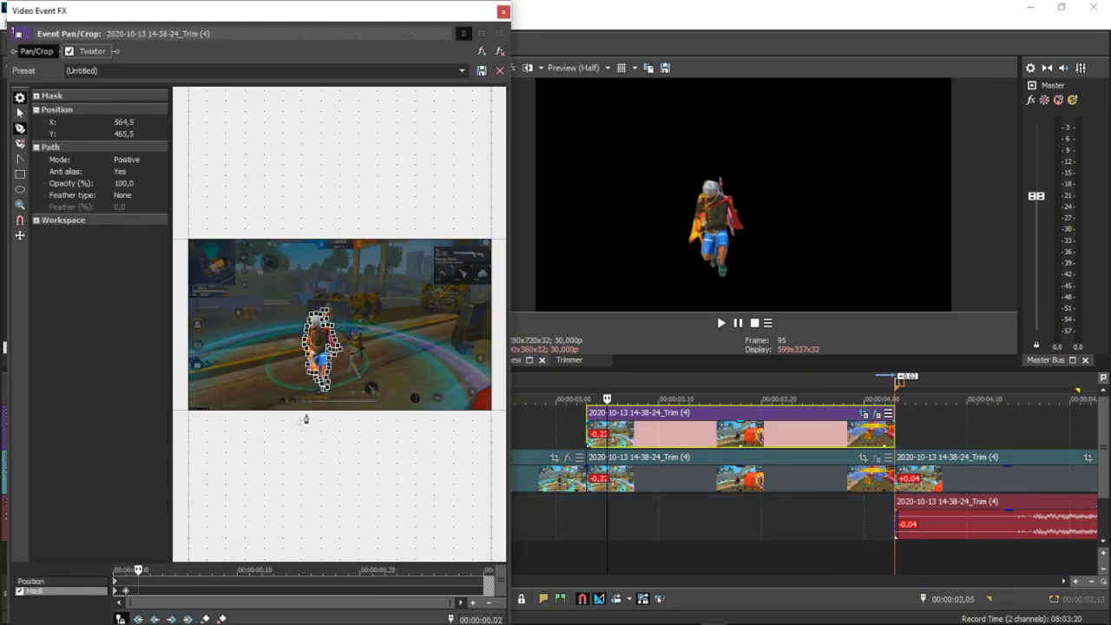
{"action": "scroll", "coordinate": [305, 419], "scroll_direction": "up", "scroll_amount": 8}
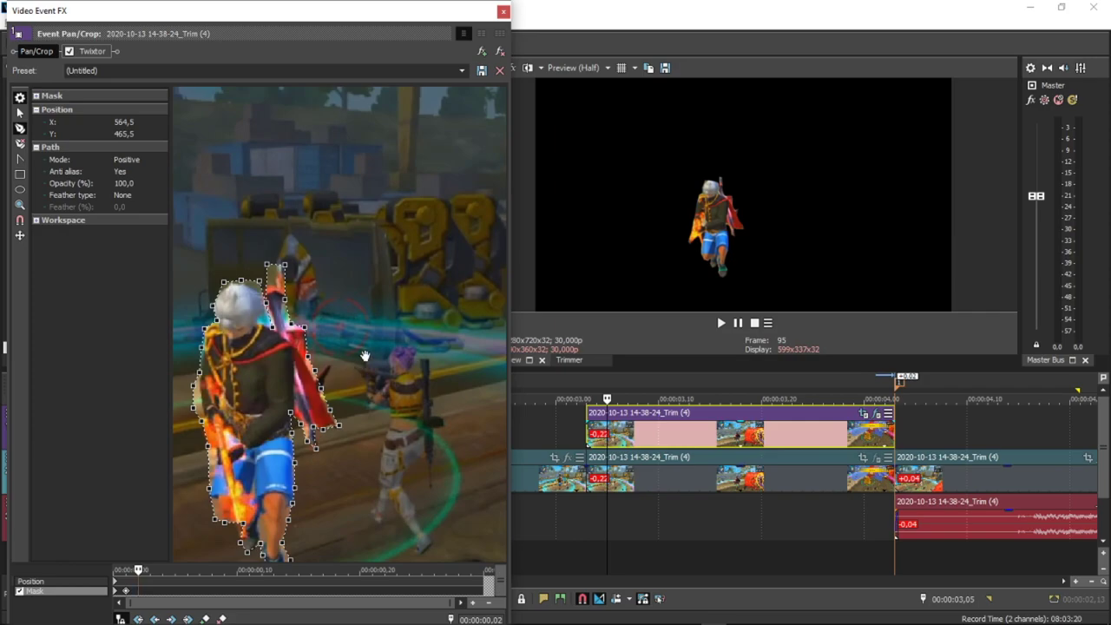
{"action": "left_click_drag", "start_coordinate": [364, 356], "coordinate": [469, 312]}
{"action": "right_click", "coordinate": [236, 397]}
{"action": "left_click", "coordinate": [299, 406]}
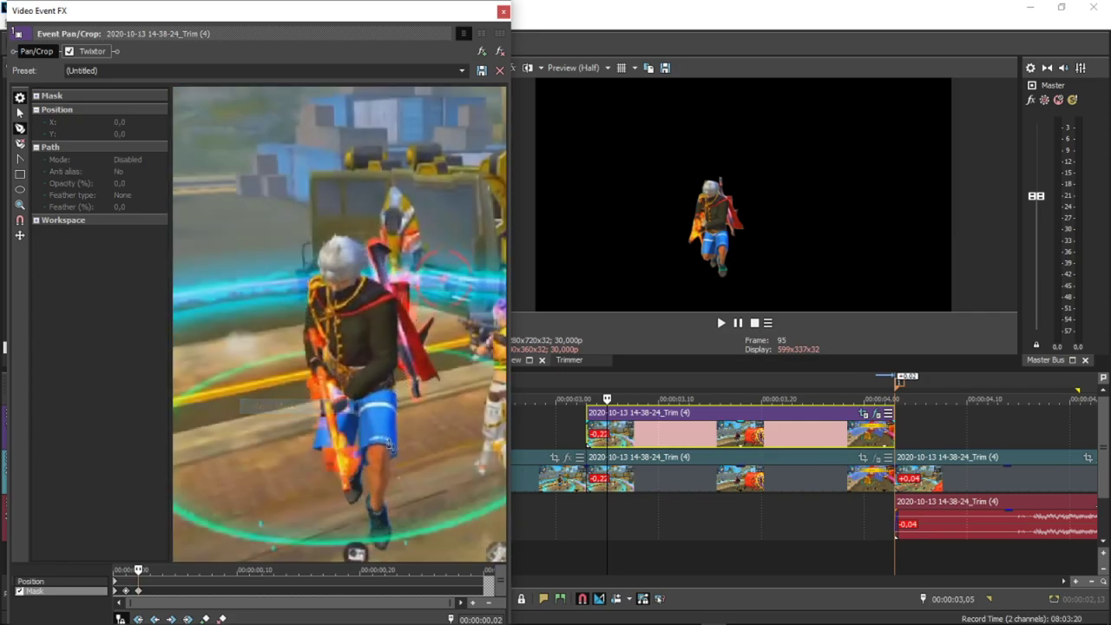
- Trace a new closed mask path around the character at the third frame, including the weapon, cape and both legs
{"action": "left_click_drag", "start_coordinate": [367, 523], "coordinate": [364, 470]}
{"action": "left_click", "coordinate": [340, 489]}
{"action": "left_click", "coordinate": [335, 475]}
{"action": "left_click", "coordinate": [325, 467]}
{"action": "left_click", "coordinate": [320, 450]}
{"action": "left_click_drag", "start_coordinate": [302, 358], "coordinate": [386, 267]}
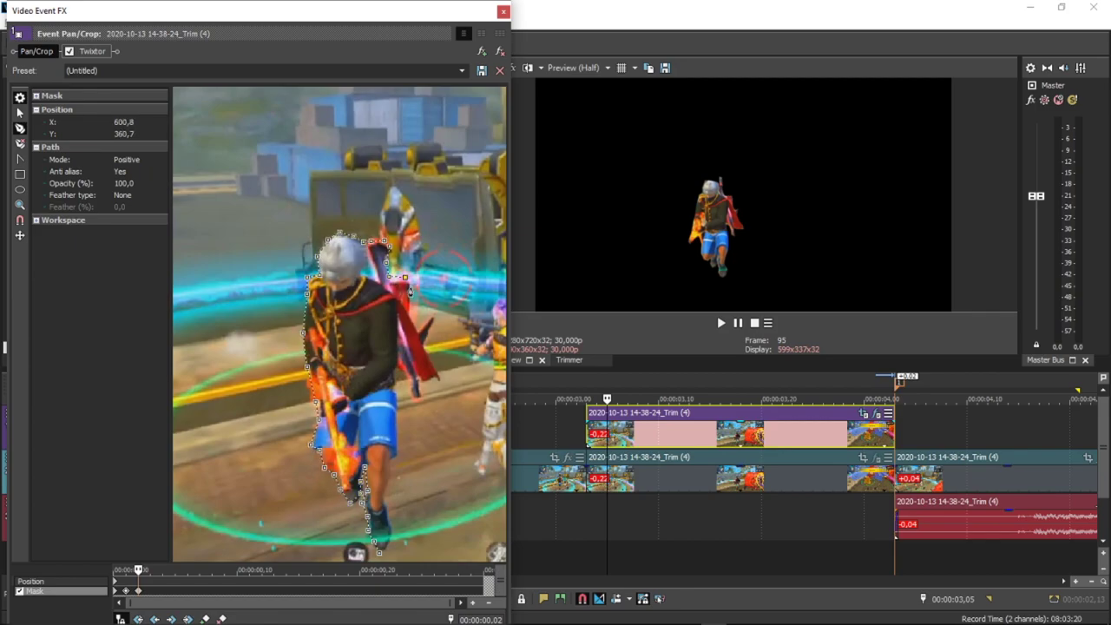
{"action": "left_click_drag", "start_coordinate": [432, 310], "coordinate": [440, 378]}
{"action": "left_click", "coordinate": [394, 387]}
{"action": "left_click", "coordinate": [396, 414]}
{"action": "left_click", "coordinate": [390, 468]}
{"action": "left_click", "coordinate": [383, 493]}
{"action": "left_click", "coordinate": [386, 509]}
{"action": "left_click", "coordinate": [391, 524]}
{"action": "left_click", "coordinate": [391, 537]}
{"action": "left_click", "coordinate": [379, 552]}
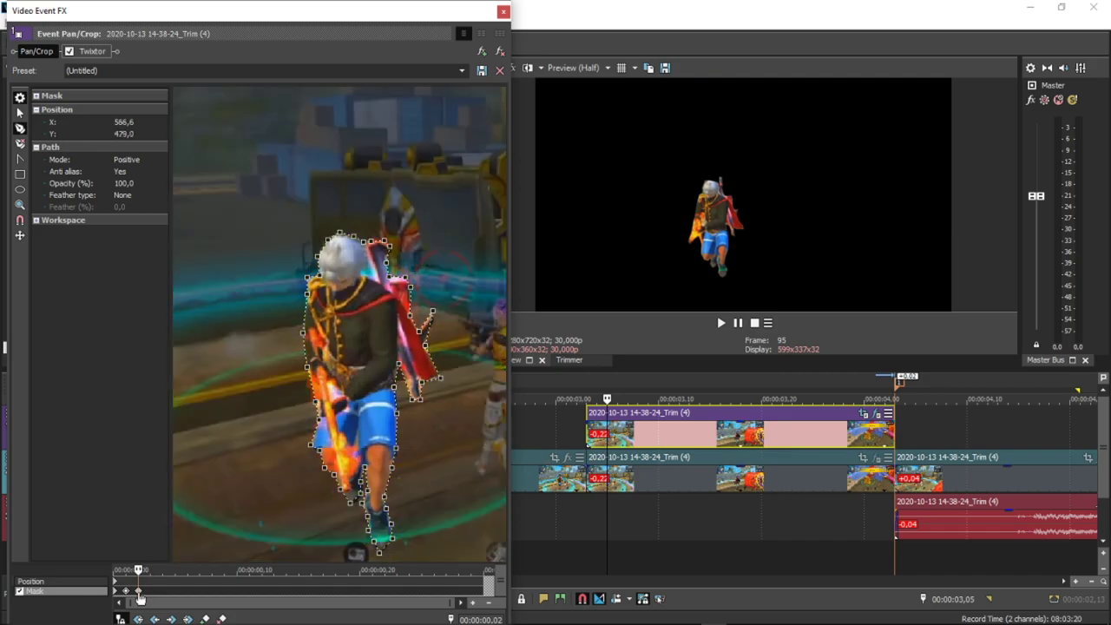
- Check the second frame's mask, close the mask editor and unmute the original gameplay track
{"action": "left_click", "coordinate": [189, 591]}
{"action": "left_click", "coordinate": [125, 593]}
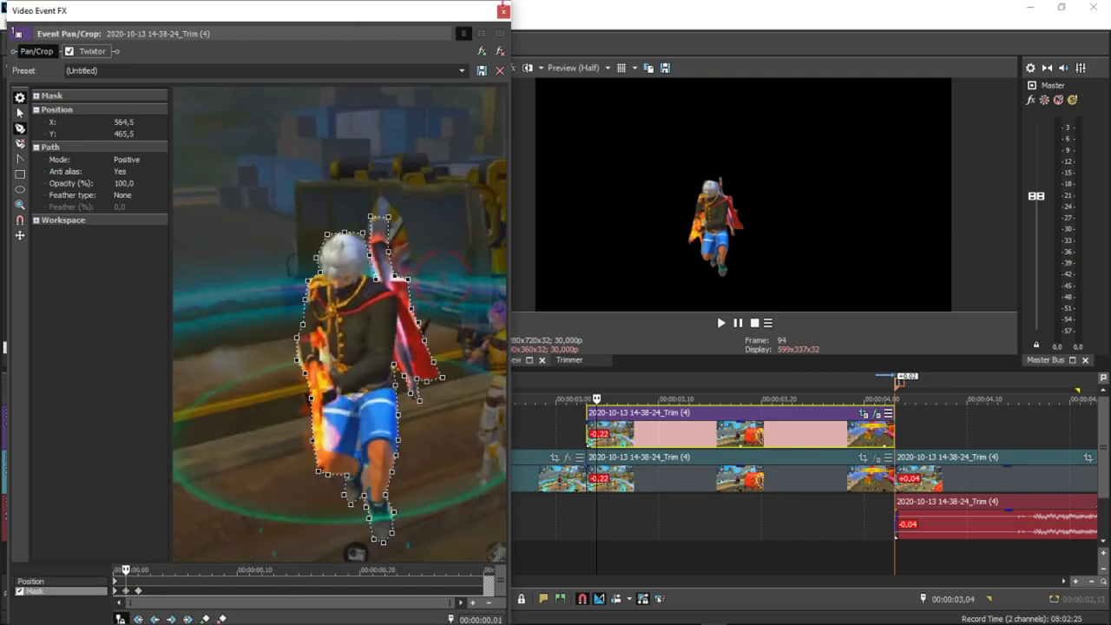
{"action": "left_click", "coordinate": [503, 12]}
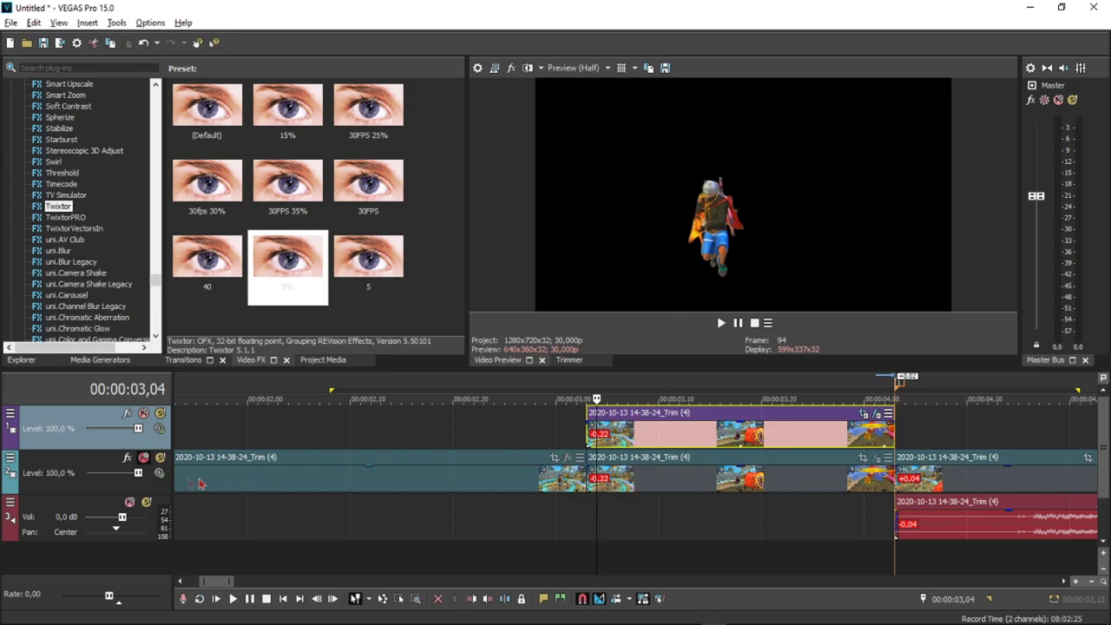
{"action": "left_click", "coordinate": [144, 458]}
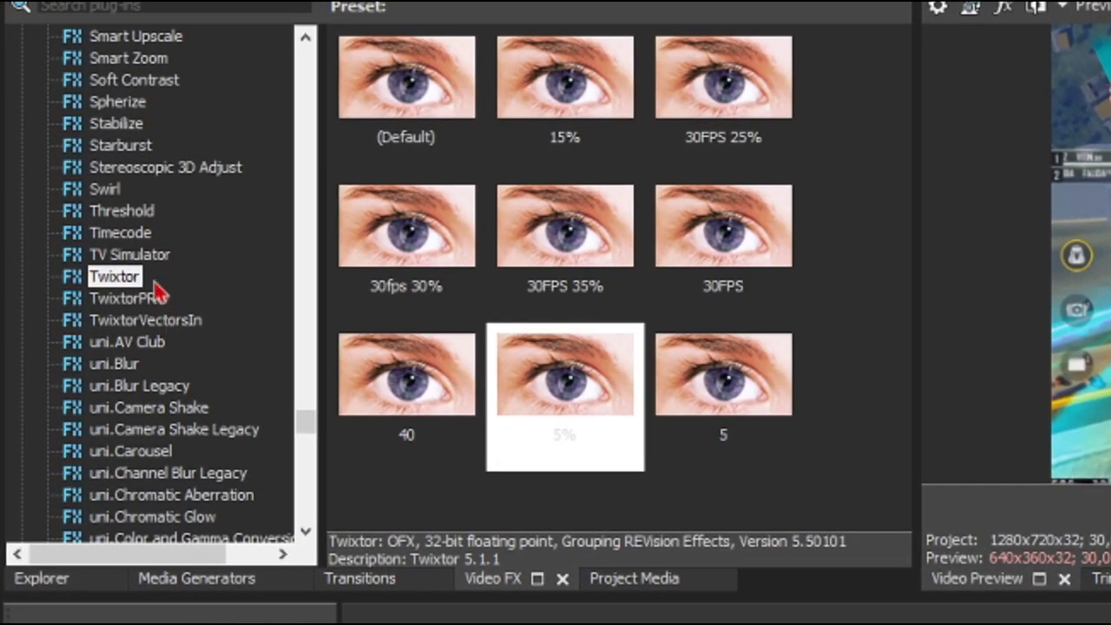
- Apply the (Default) preset of the uni.Ecto effect to the masked segment on the upper track
{"action": "scroll", "coordinate": [159, 293], "scroll_direction": "down", "scroll_amount": 7}
{"action": "scroll", "coordinate": [159, 293], "scroll_direction": "up", "scroll_amount": 2}
{"action": "left_click", "coordinate": [121, 277]}
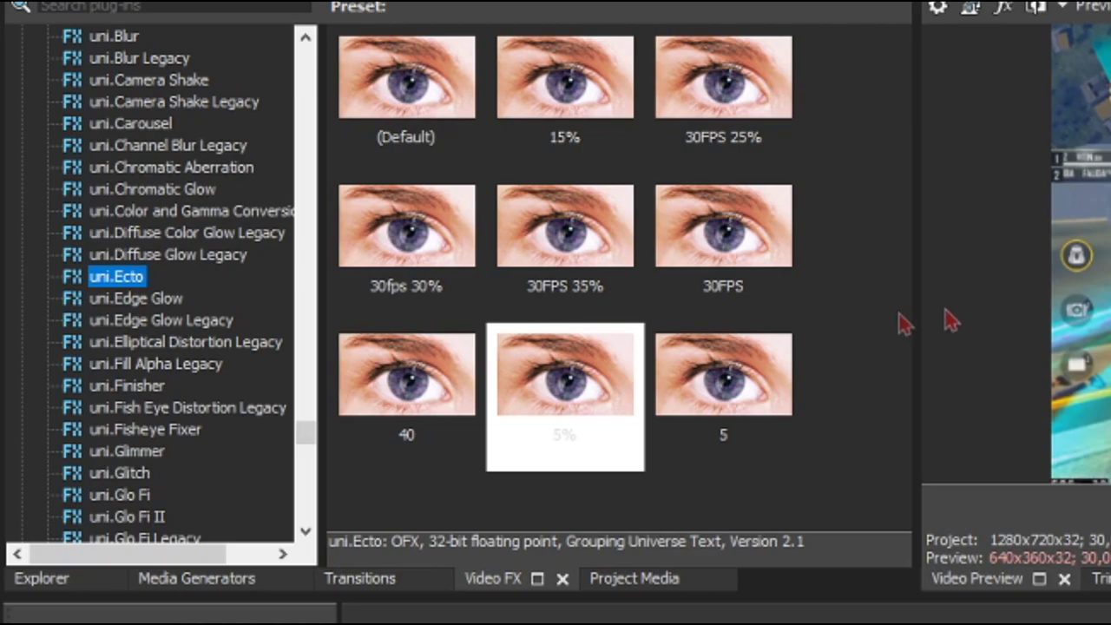
{"action": "left_click", "coordinate": [558, 124]}
{"action": "left_click", "coordinate": [460, 100]}
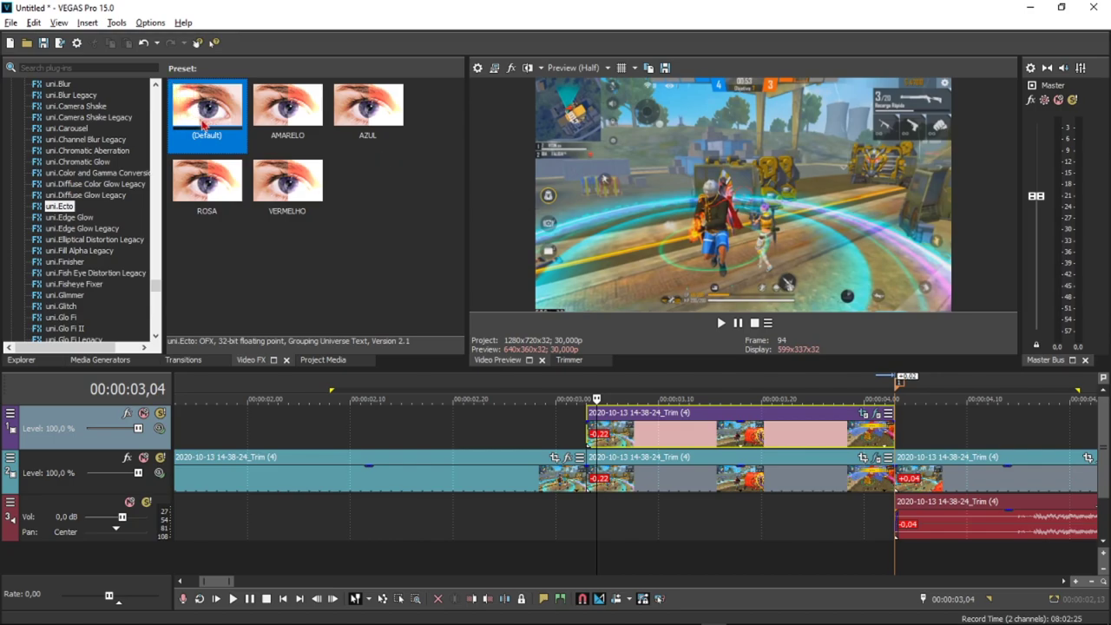
{"action": "left_click_drag", "start_coordinate": [202, 124], "coordinate": [690, 421]}
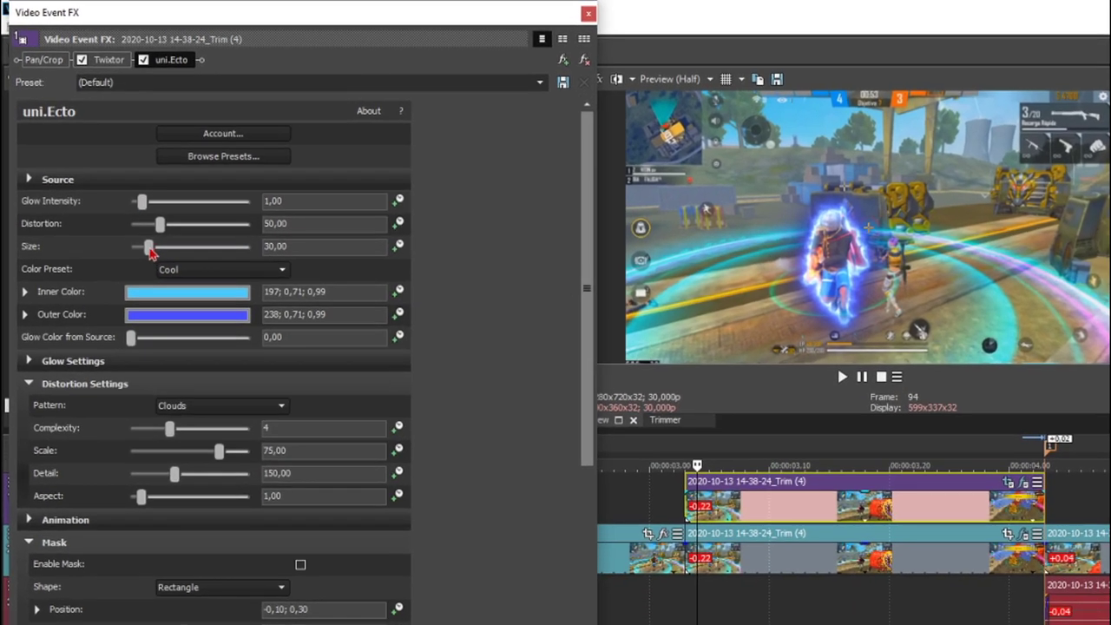
- Fine-tune the Size and Glow Intensity of the uni.Ecto effect and close its settings
{"action": "mouse_move", "coordinate": [149, 250]}
{"action": "left_mouse_down"}
{"action": "mouse_move", "coordinate": [117, 251]}
{"action": "mouse_move", "coordinate": [153, 252]}
{"action": "left_mouse_up"}
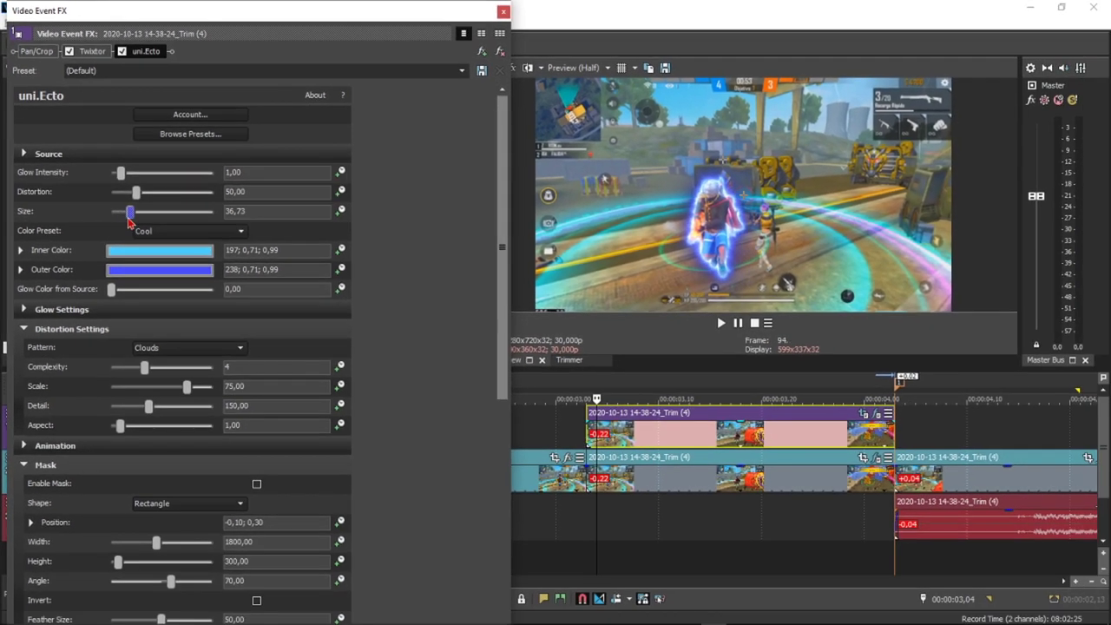
{"action": "left_click_drag", "start_coordinate": [123, 223], "coordinate": [121, 219]}
{"action": "mouse_move", "coordinate": [123, 177]}
{"action": "left_mouse_down"}
{"action": "mouse_move", "coordinate": [208, 184]}
{"action": "mouse_move", "coordinate": [112, 180]}
{"action": "mouse_move", "coordinate": [226, 180]}
{"action": "mouse_move", "coordinate": [124, 183]}
{"action": "left_mouse_up"}
{"action": "left_click", "coordinate": [504, 11]}
- Select the time range from 00:00:02,18 to 00:00:04,10 and play it to preview the glow on the masked character
{"action": "left_click", "coordinate": [504, 392]}
{"action": "left_click_drag", "start_coordinate": [434, 382], "coordinate": [965, 382]}
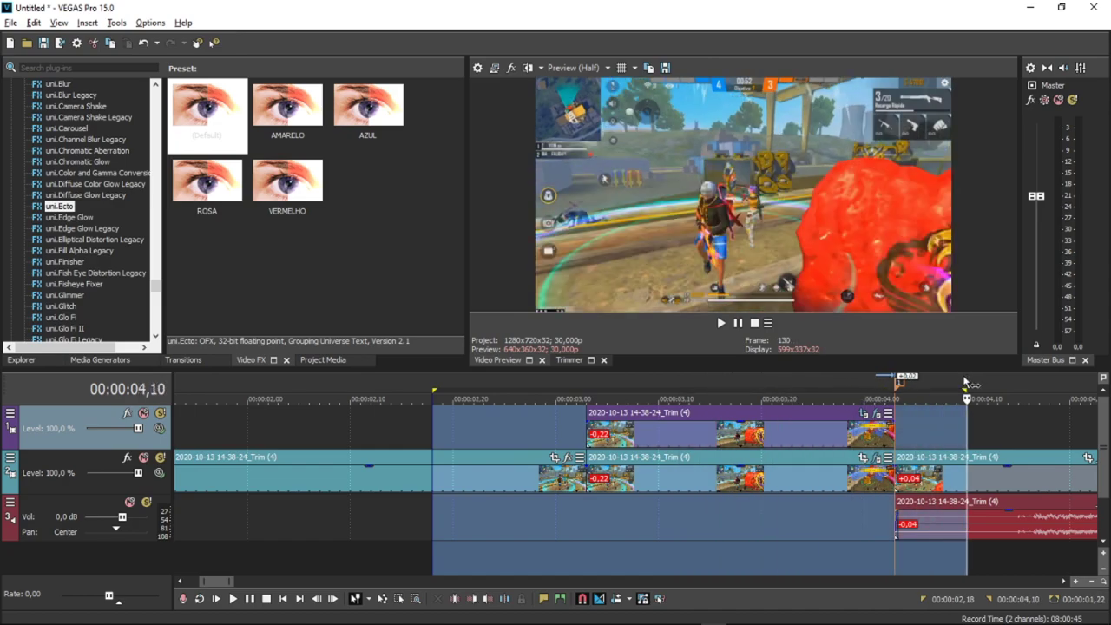
{"action": "key", "text": "space"}
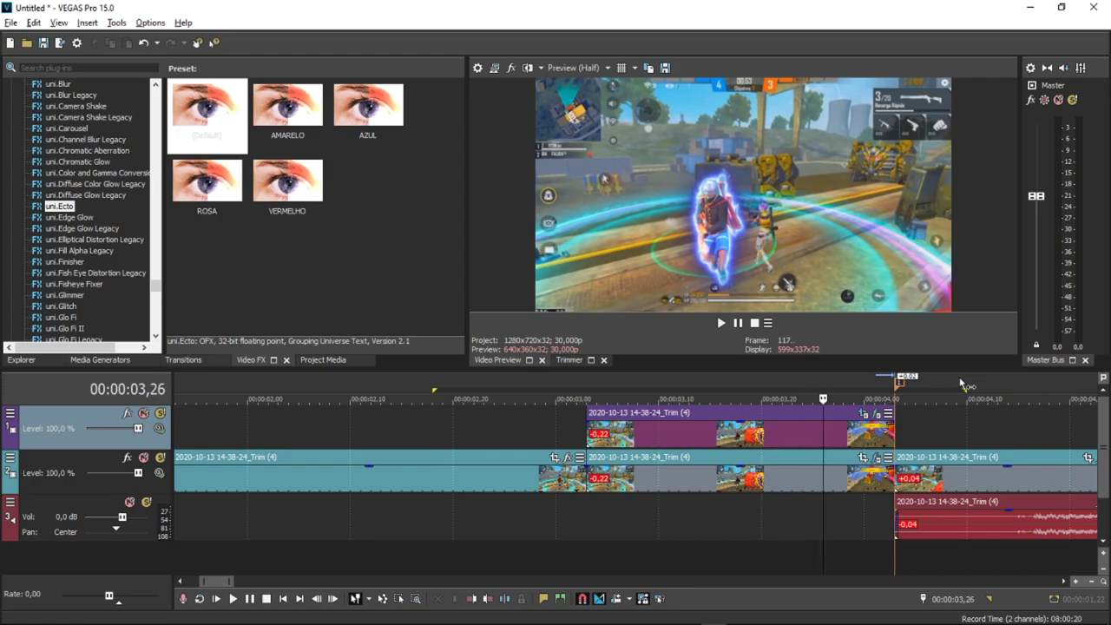
{"action": "key", "text": "space"}
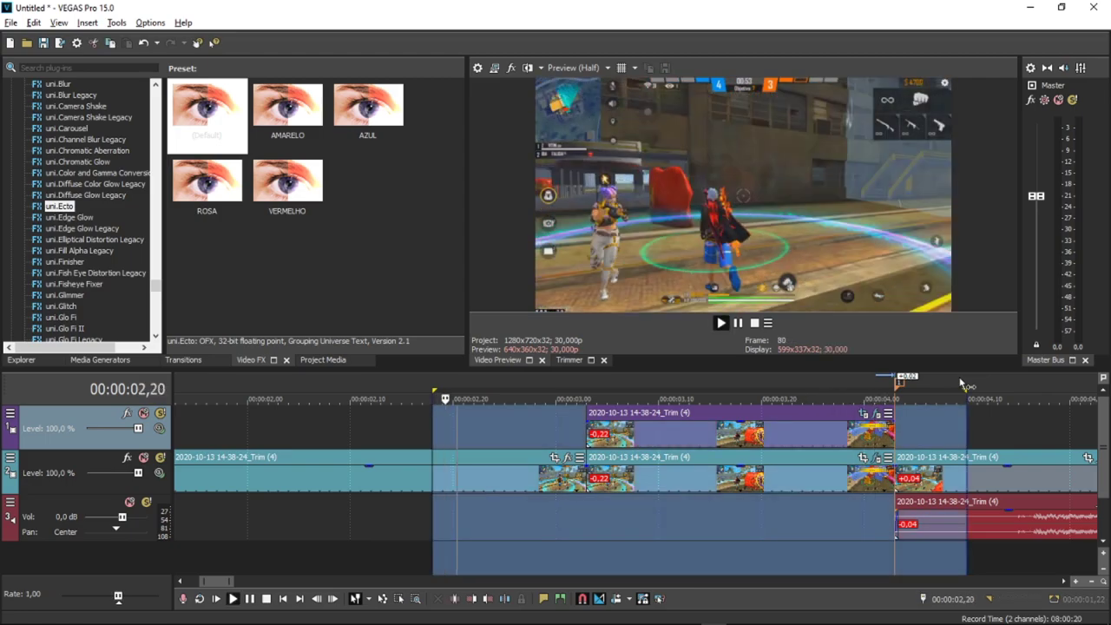
{"action": "key", "text": "space"}
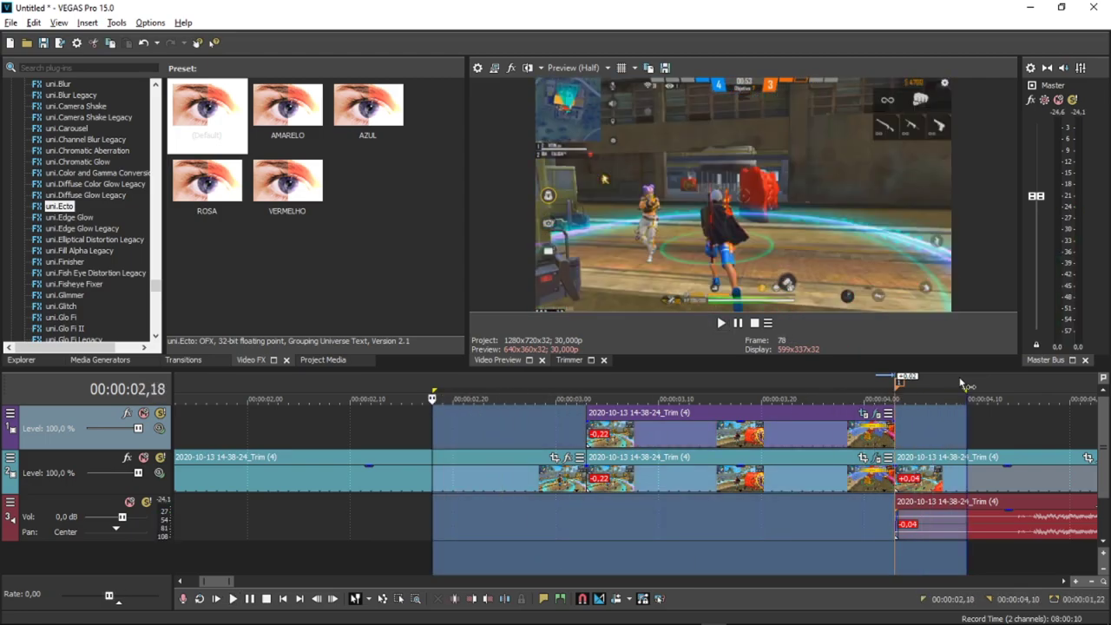
{"action": "key", "text": "space"}
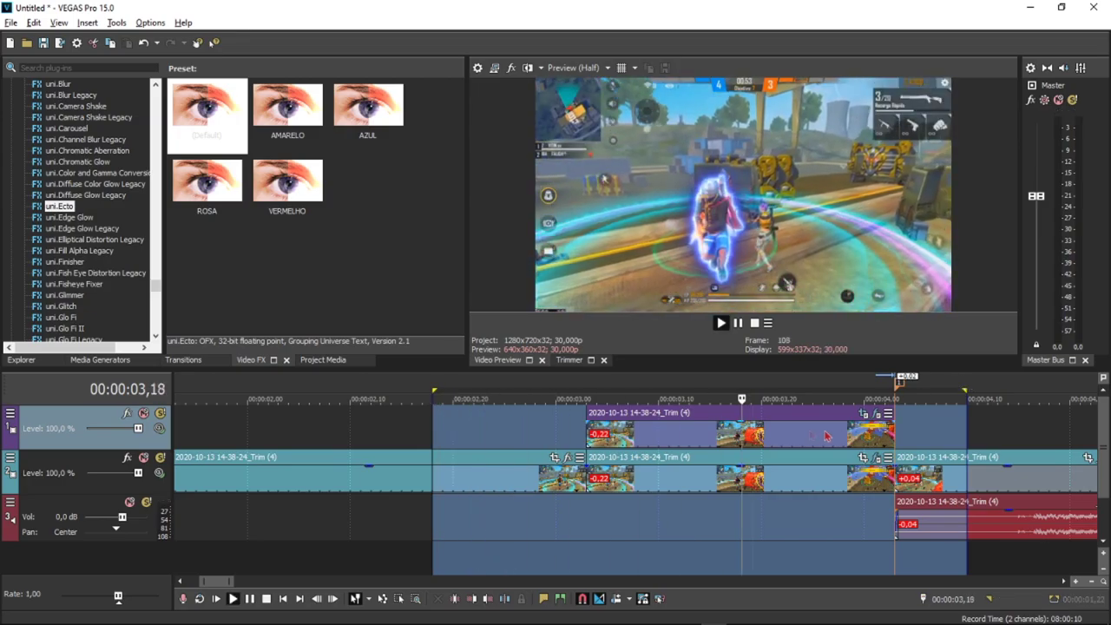
{"action": "key", "text": "space"}
- Replay the clip from 00:00:02,19 through the glowing segment and the footage that follows it
{"action": "left_click", "coordinate": [442, 394]}
{"action": "key", "text": "space"}
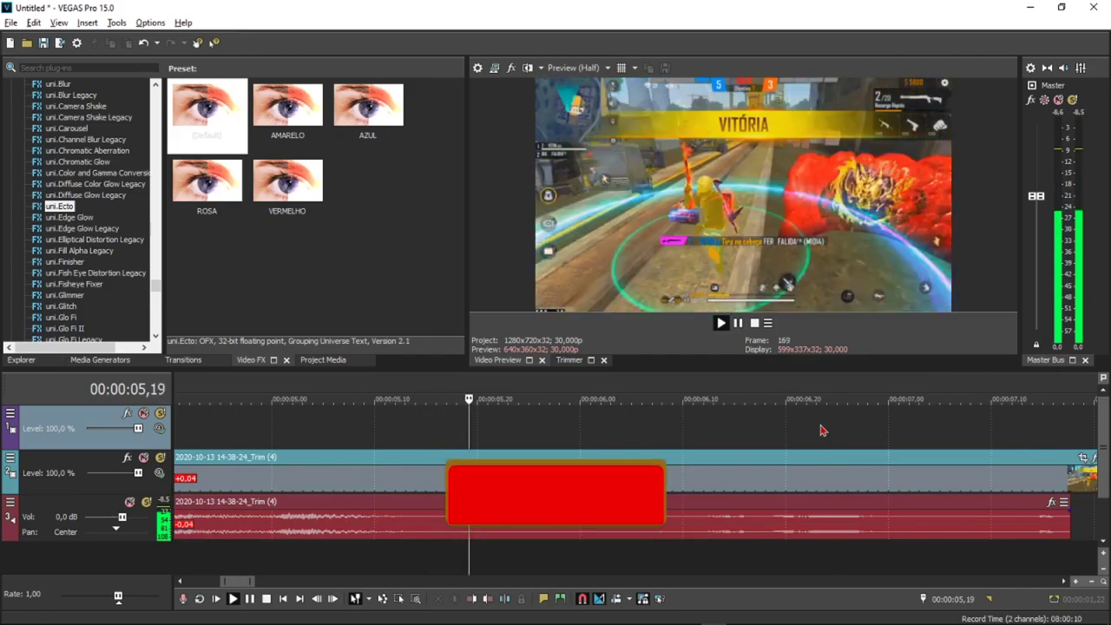
{"action": "key", "text": "space"}
{"action": "key", "text": "space"}
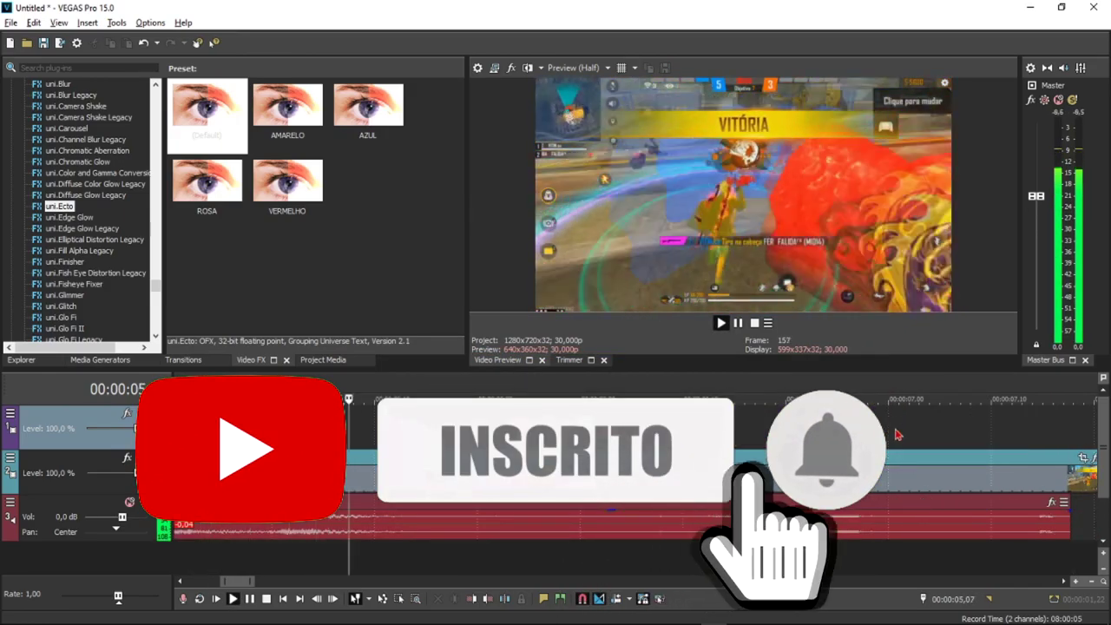
{"action": "key", "text": "space"}
{"action": "key", "text": "space"}
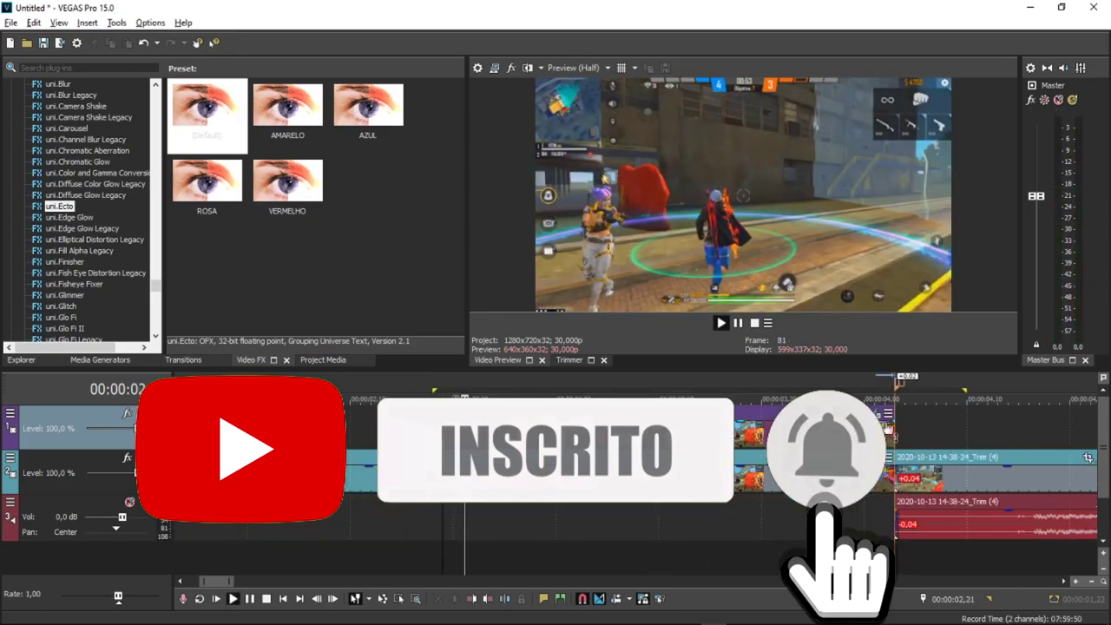
{"action": "key", "text": "space"}
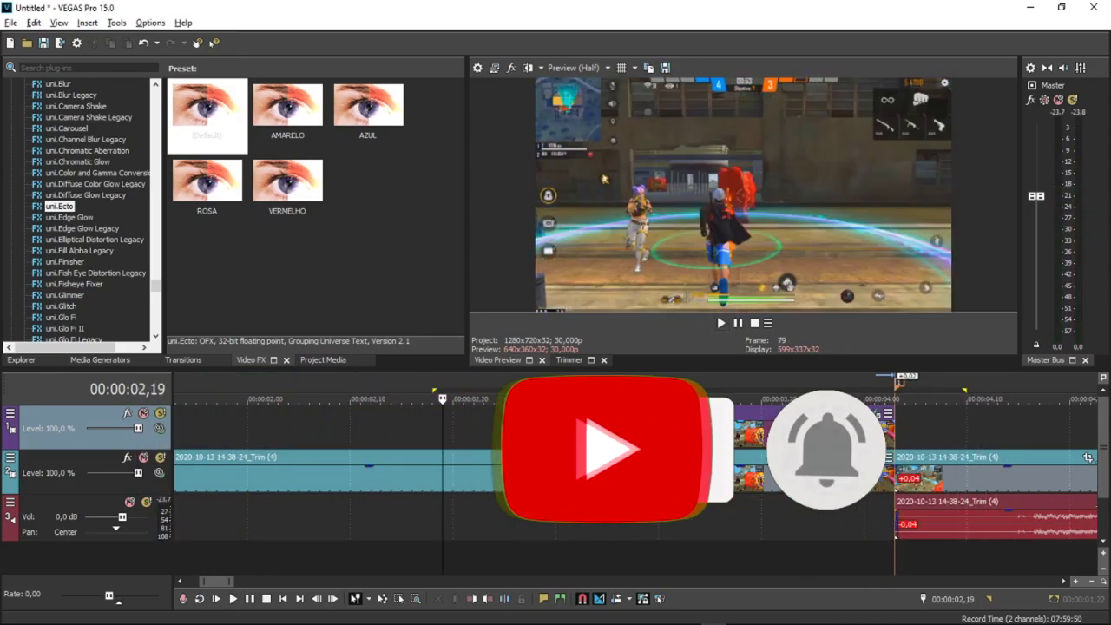
- Reselect the time range around the glowing section and select the masked segment at 00:00:03,10
{"action": "left_click", "coordinate": [608, 385]}
{"action": "scroll", "coordinate": [563, 442], "scroll_direction": "down", "scroll_amount": 1}
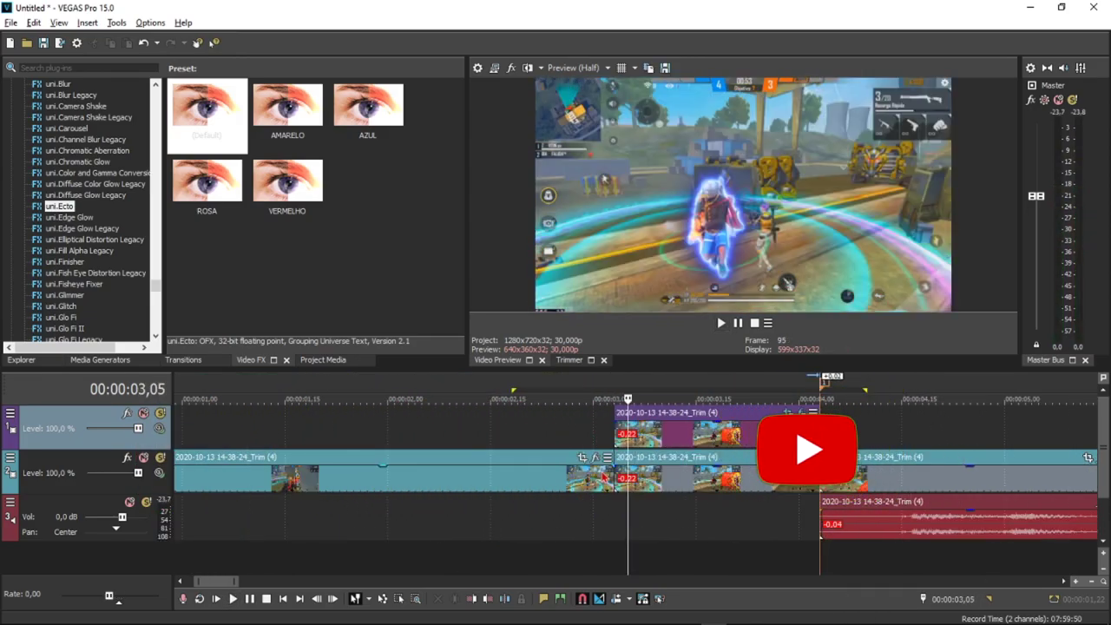
{"action": "left_click", "coordinate": [525, 399]}
{"action": "left_click_drag", "start_coordinate": [516, 383], "coordinate": [865, 383]}
{"action": "left_click", "coordinate": [584, 440]}
{"action": "left_click", "coordinate": [661, 431]}
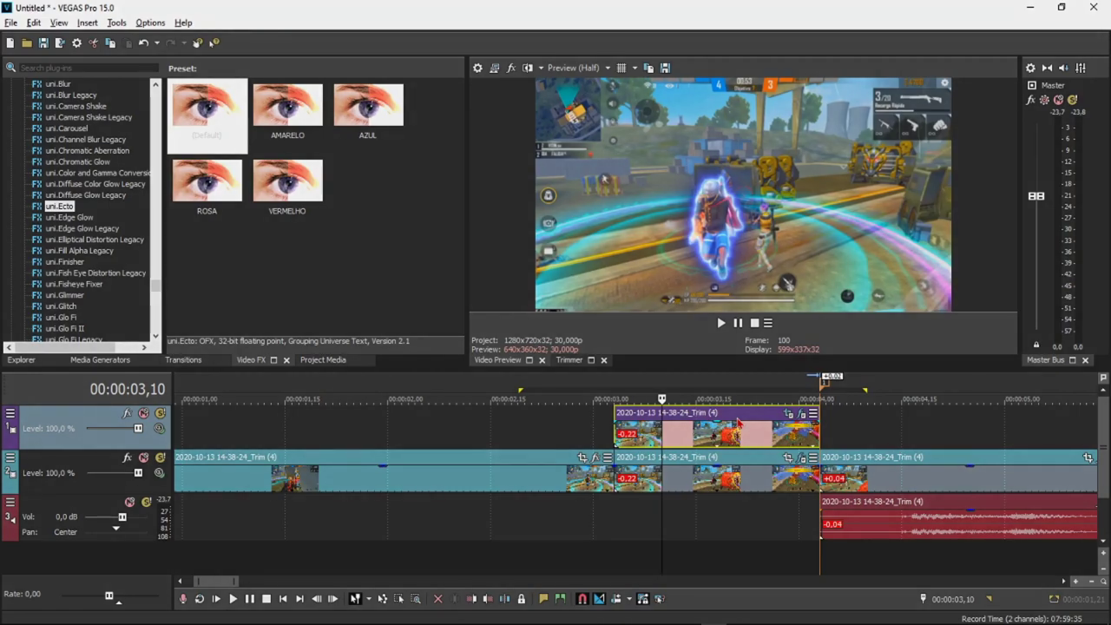